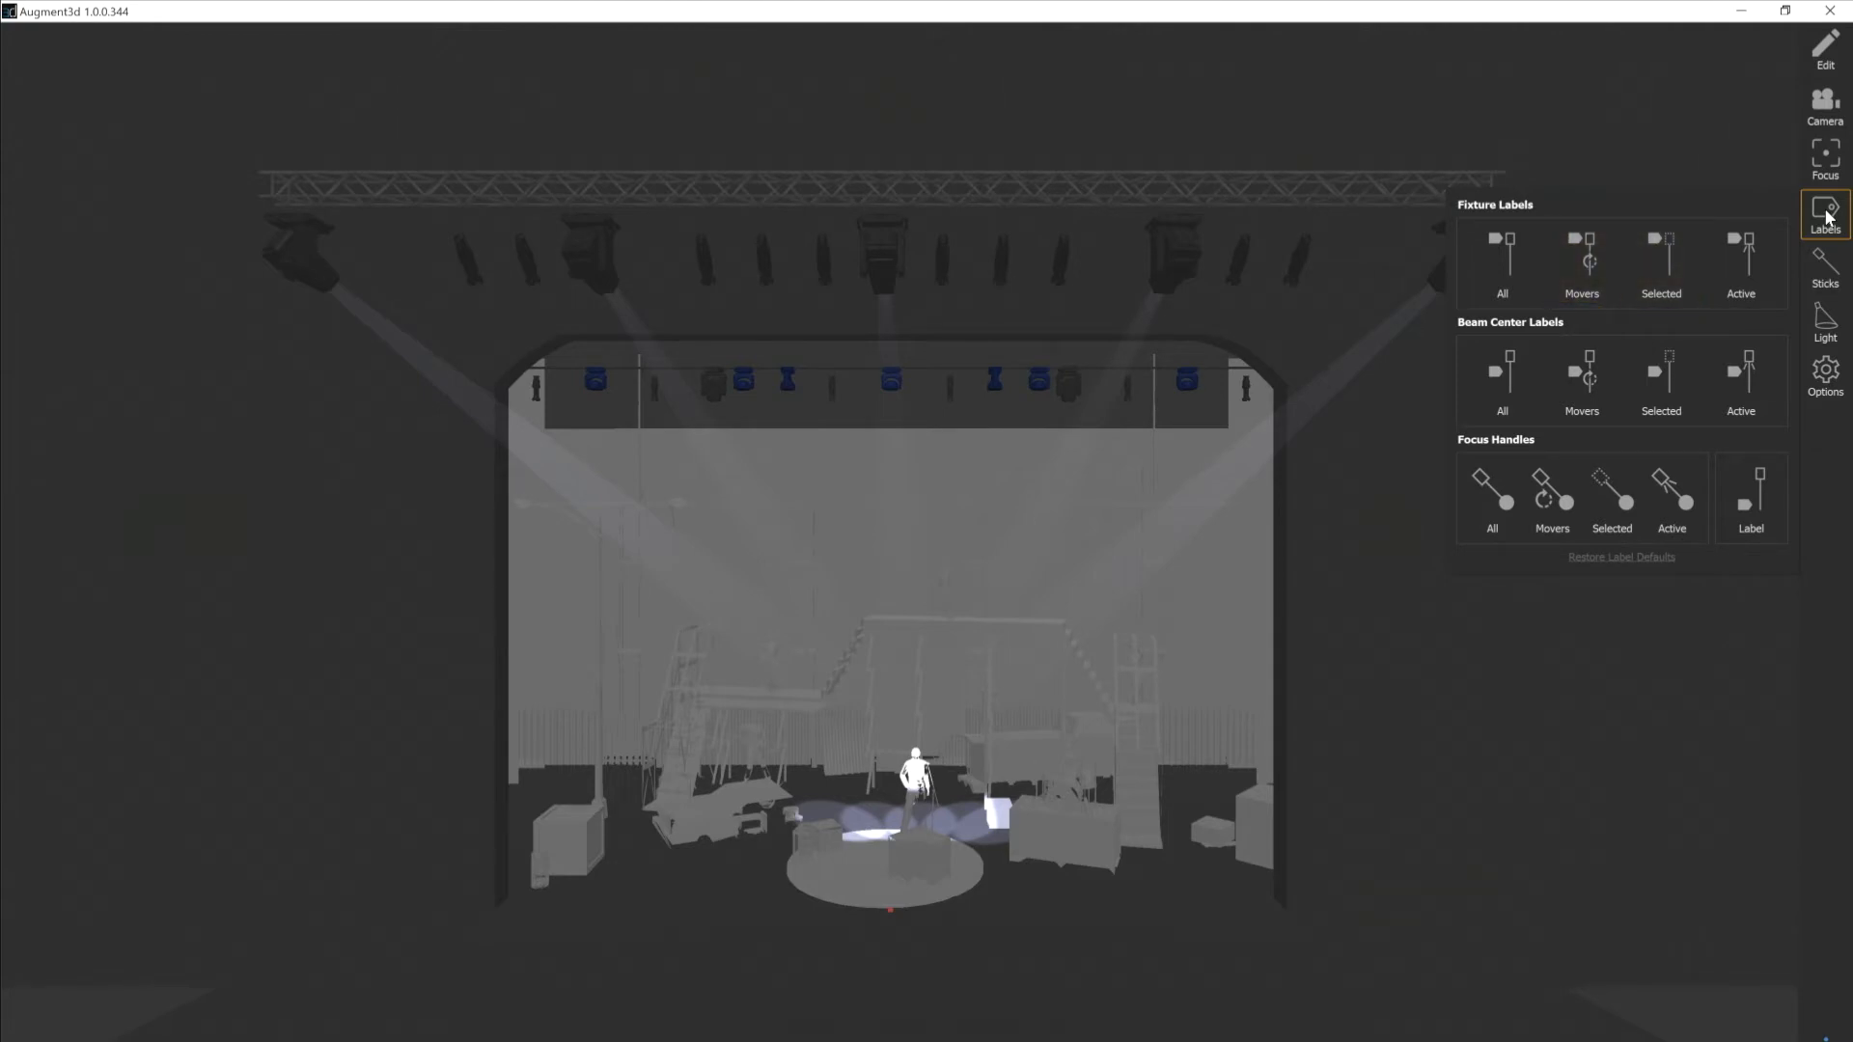
# Show fixture labels for active fixtures only and bring channel 1 to full.
pyautogui.click(1745, 252)
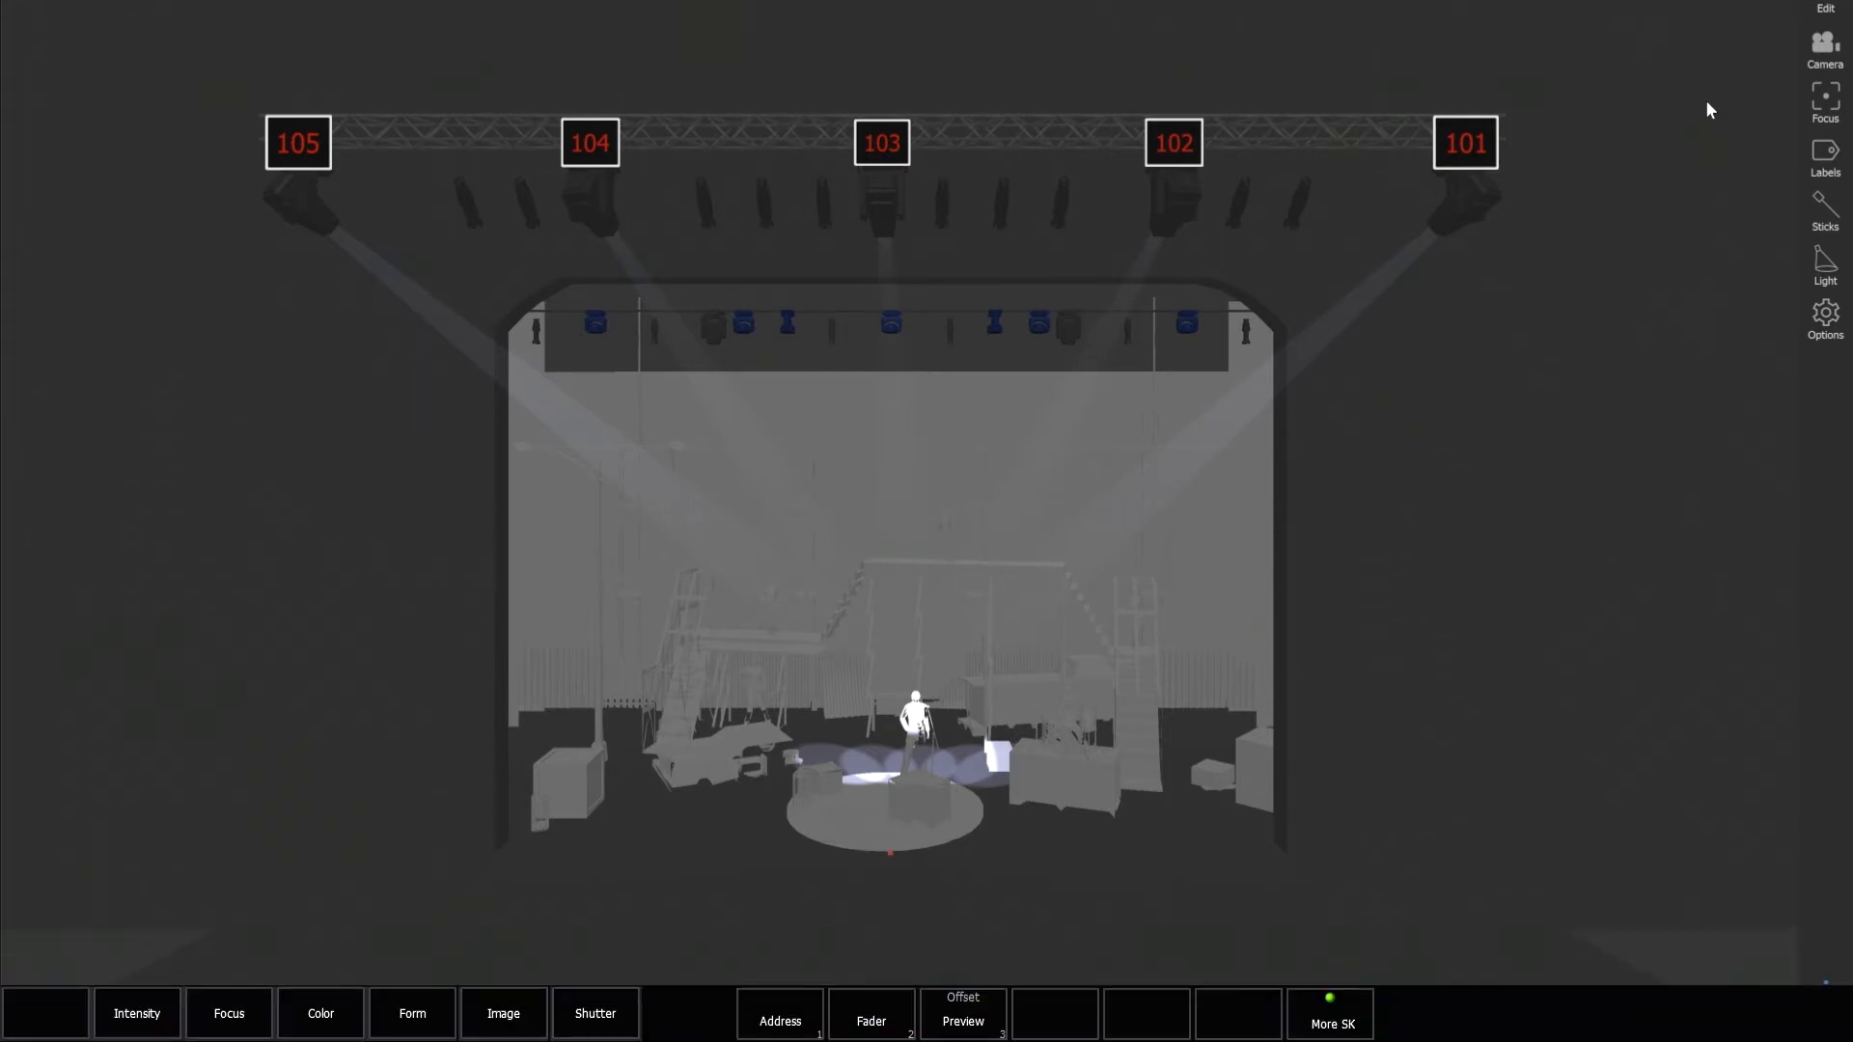
pyautogui.write('1f')
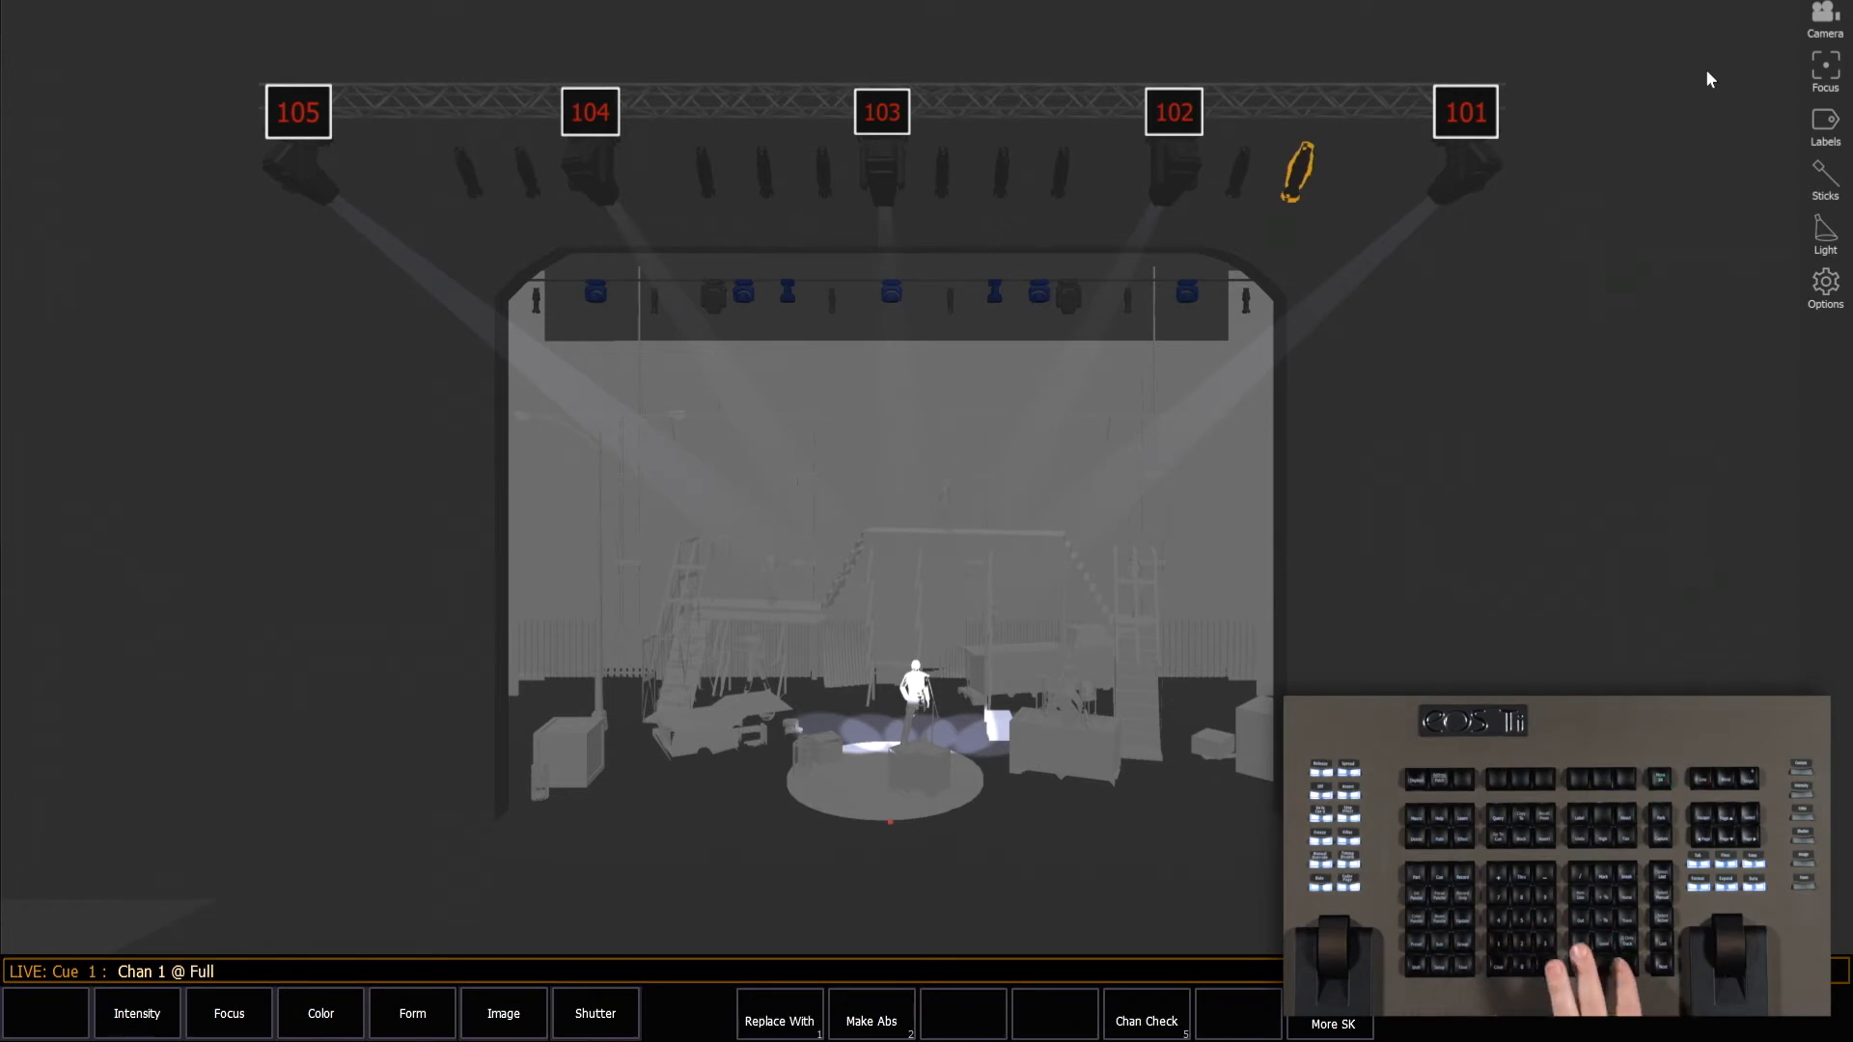
pyautogui.press('Return')
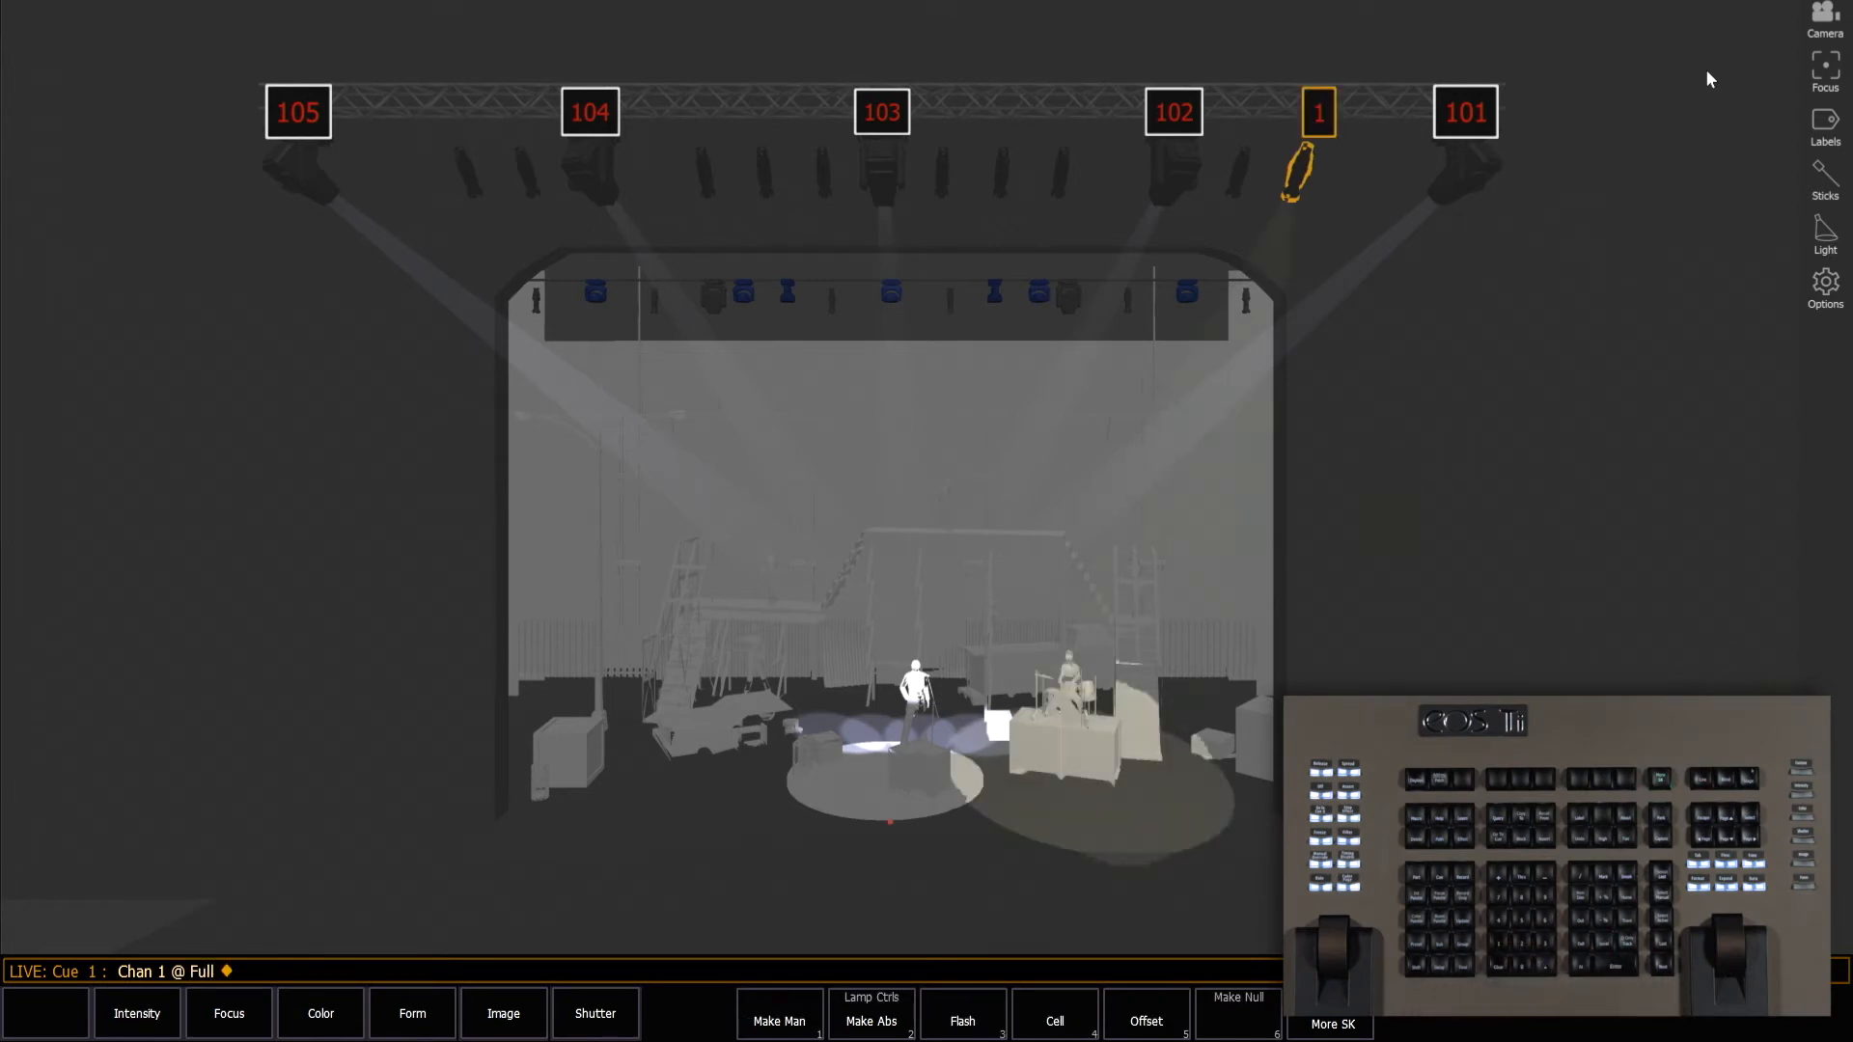
# Sneak channel 1 back out and clear the command line.
pyautogui.press('n')
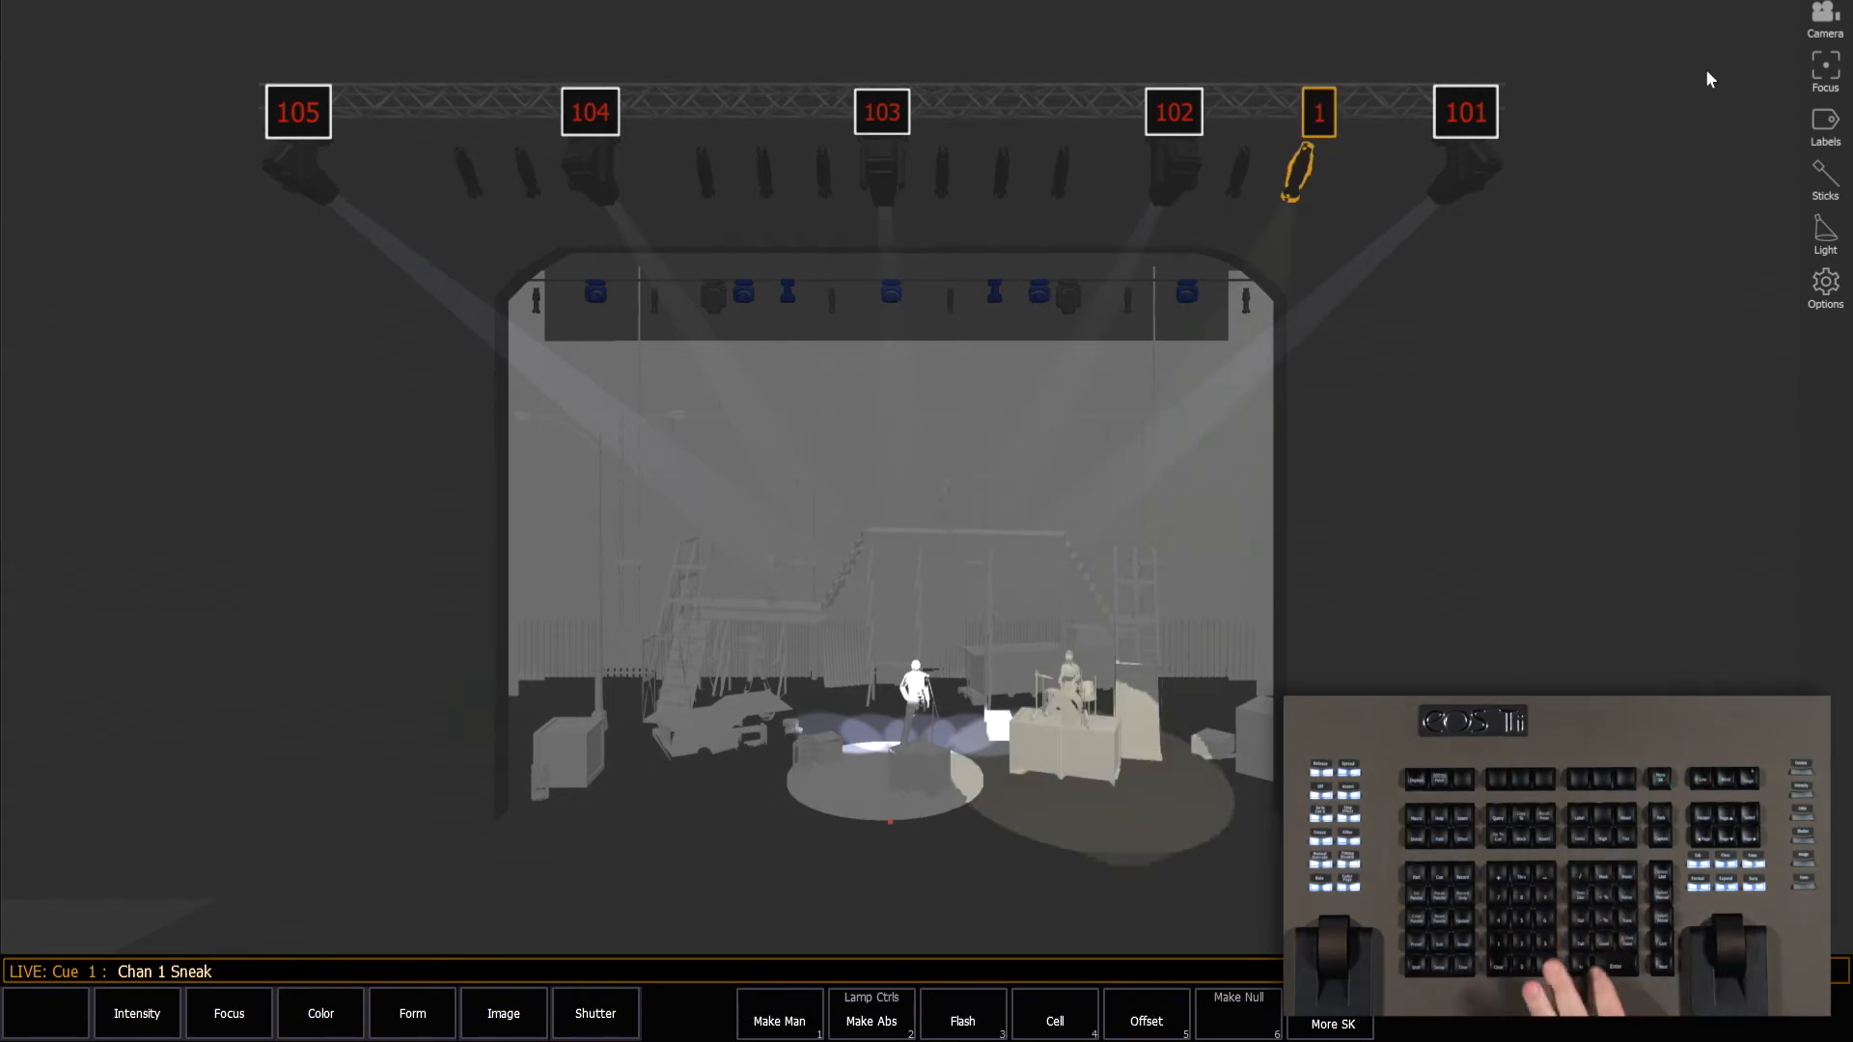
pyautogui.press('Return')
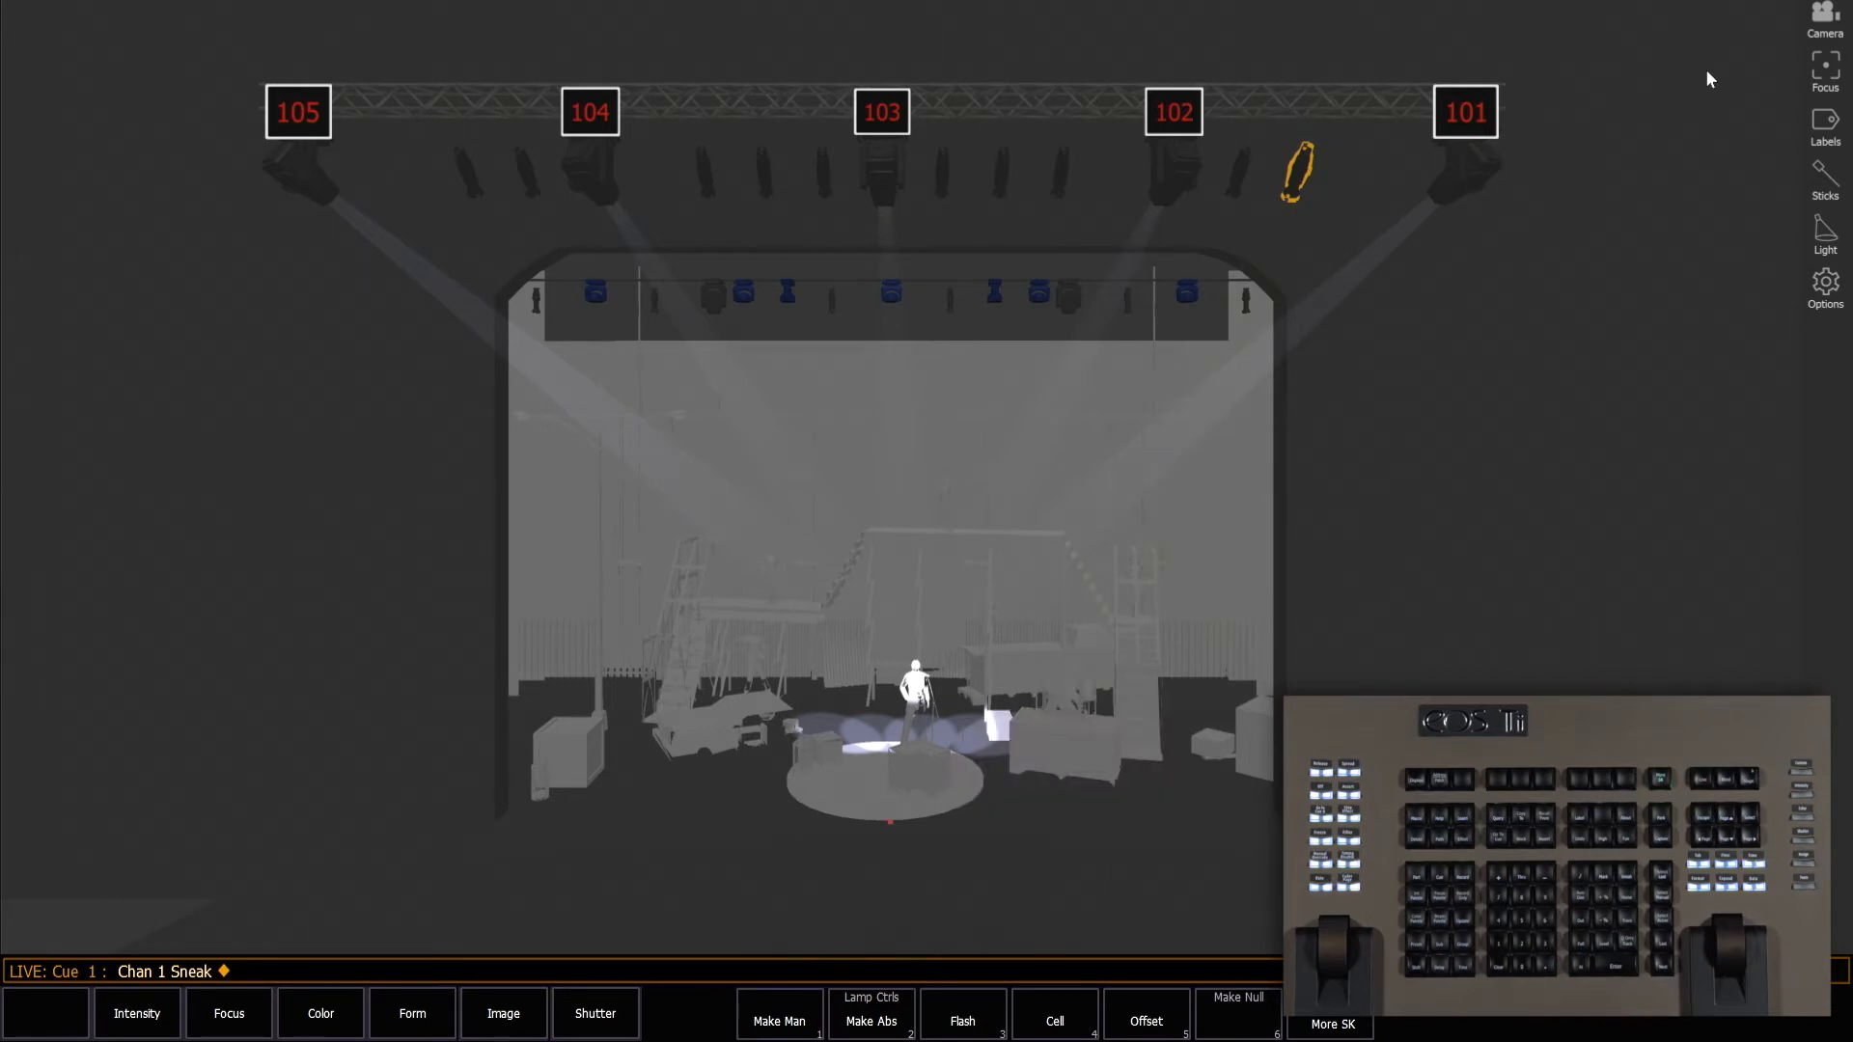
pyautogui.press('BackSpace')
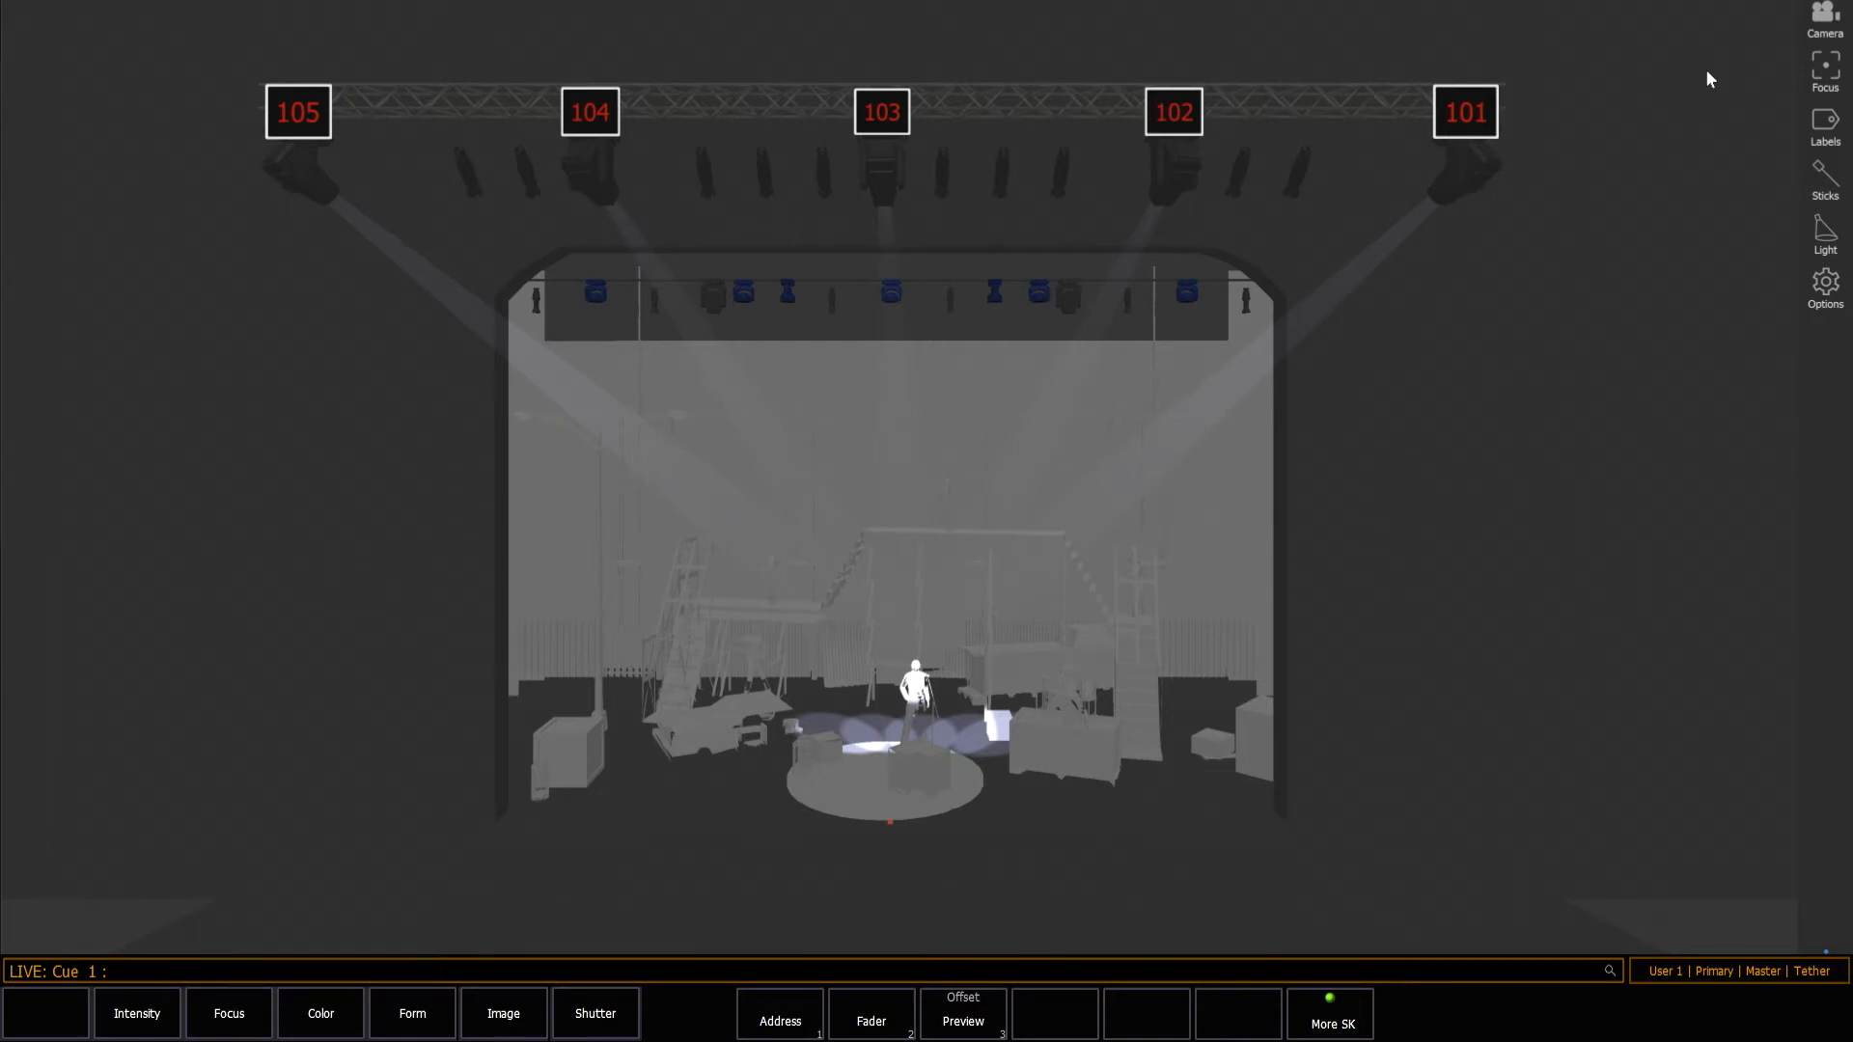
# Record the current look as cue 201.
pyautogui.press('r')
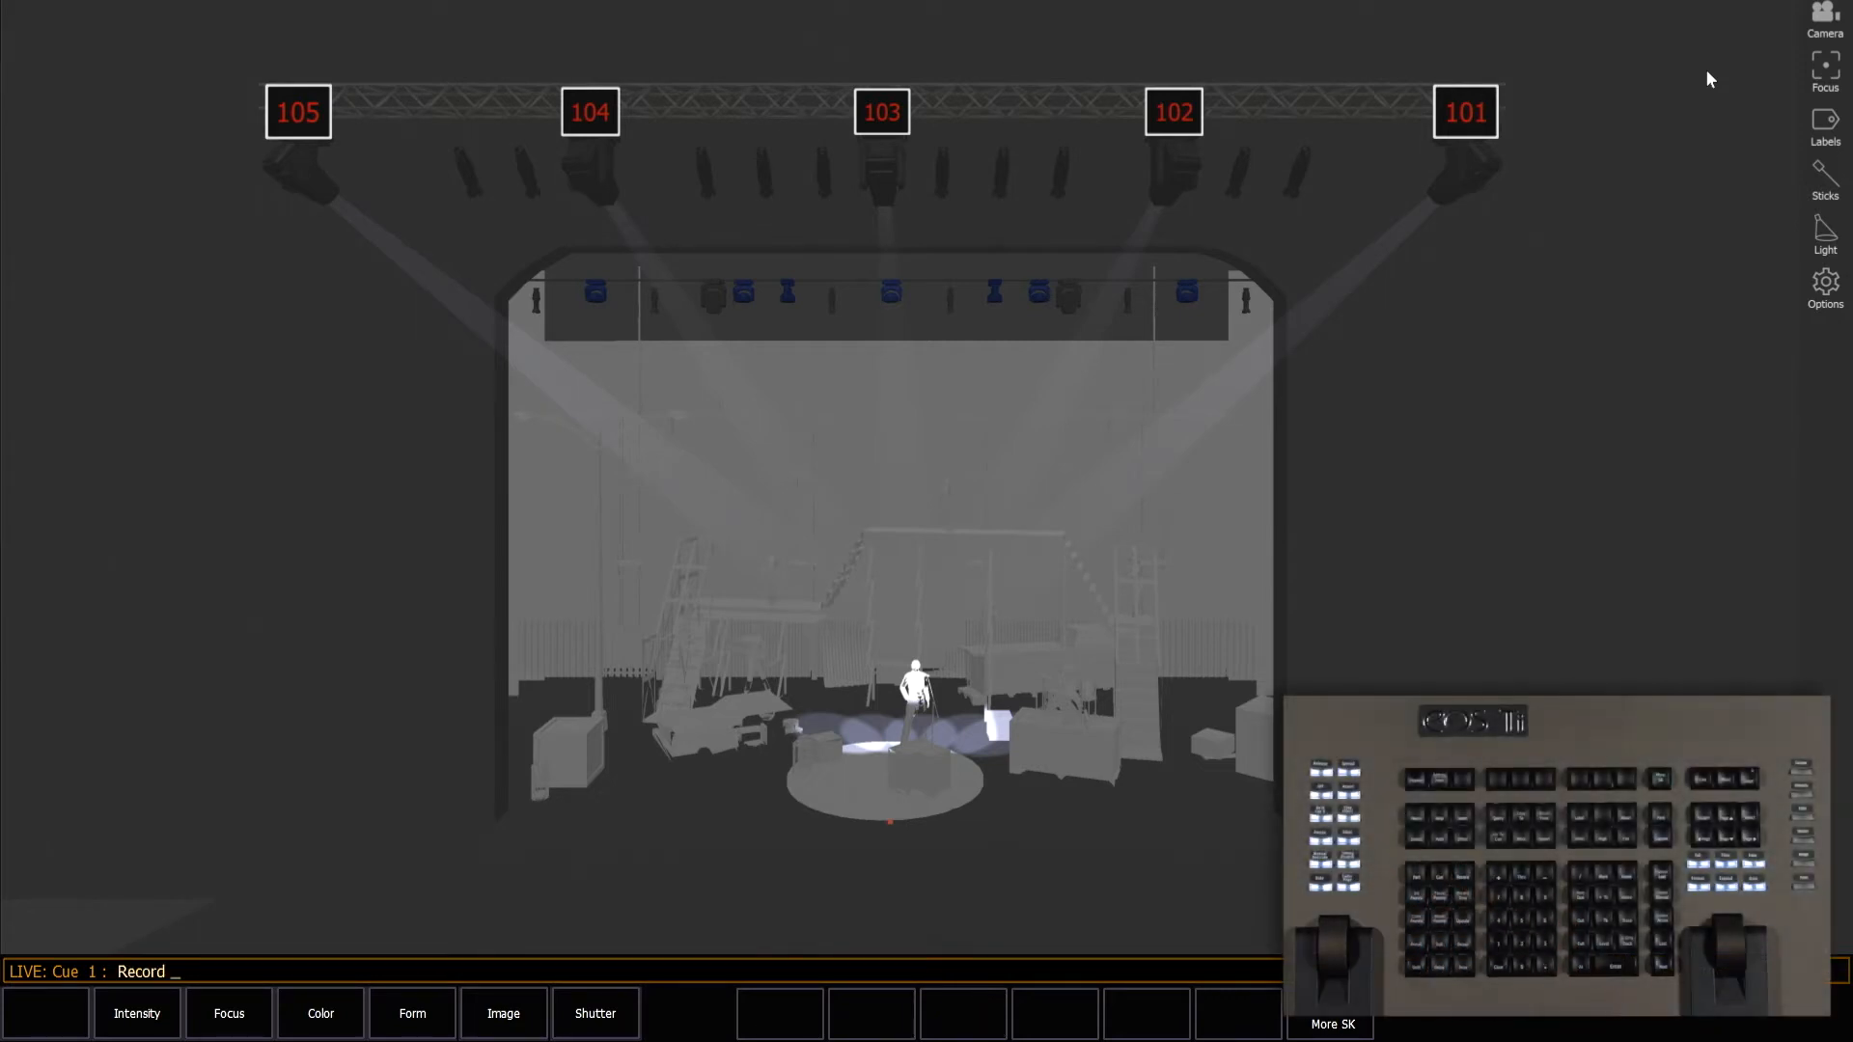
pyautogui.write('q201')
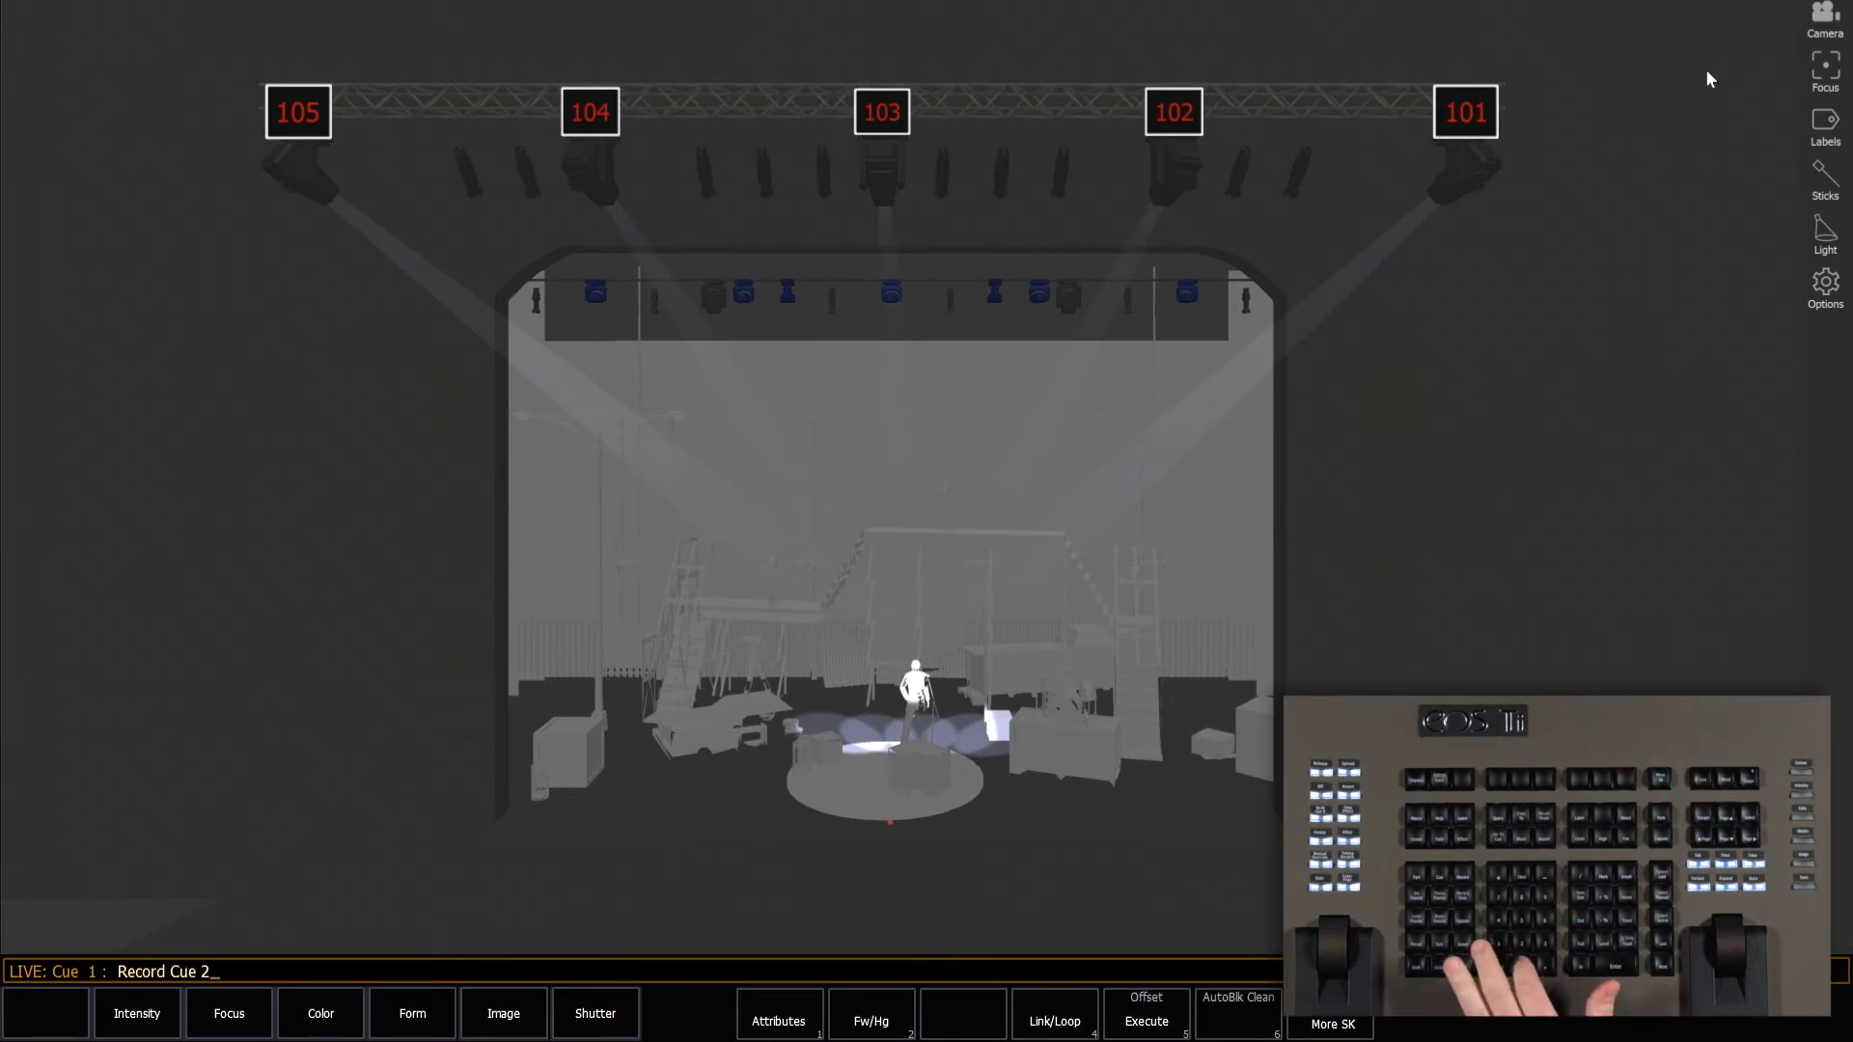
pyautogui.press('Return')
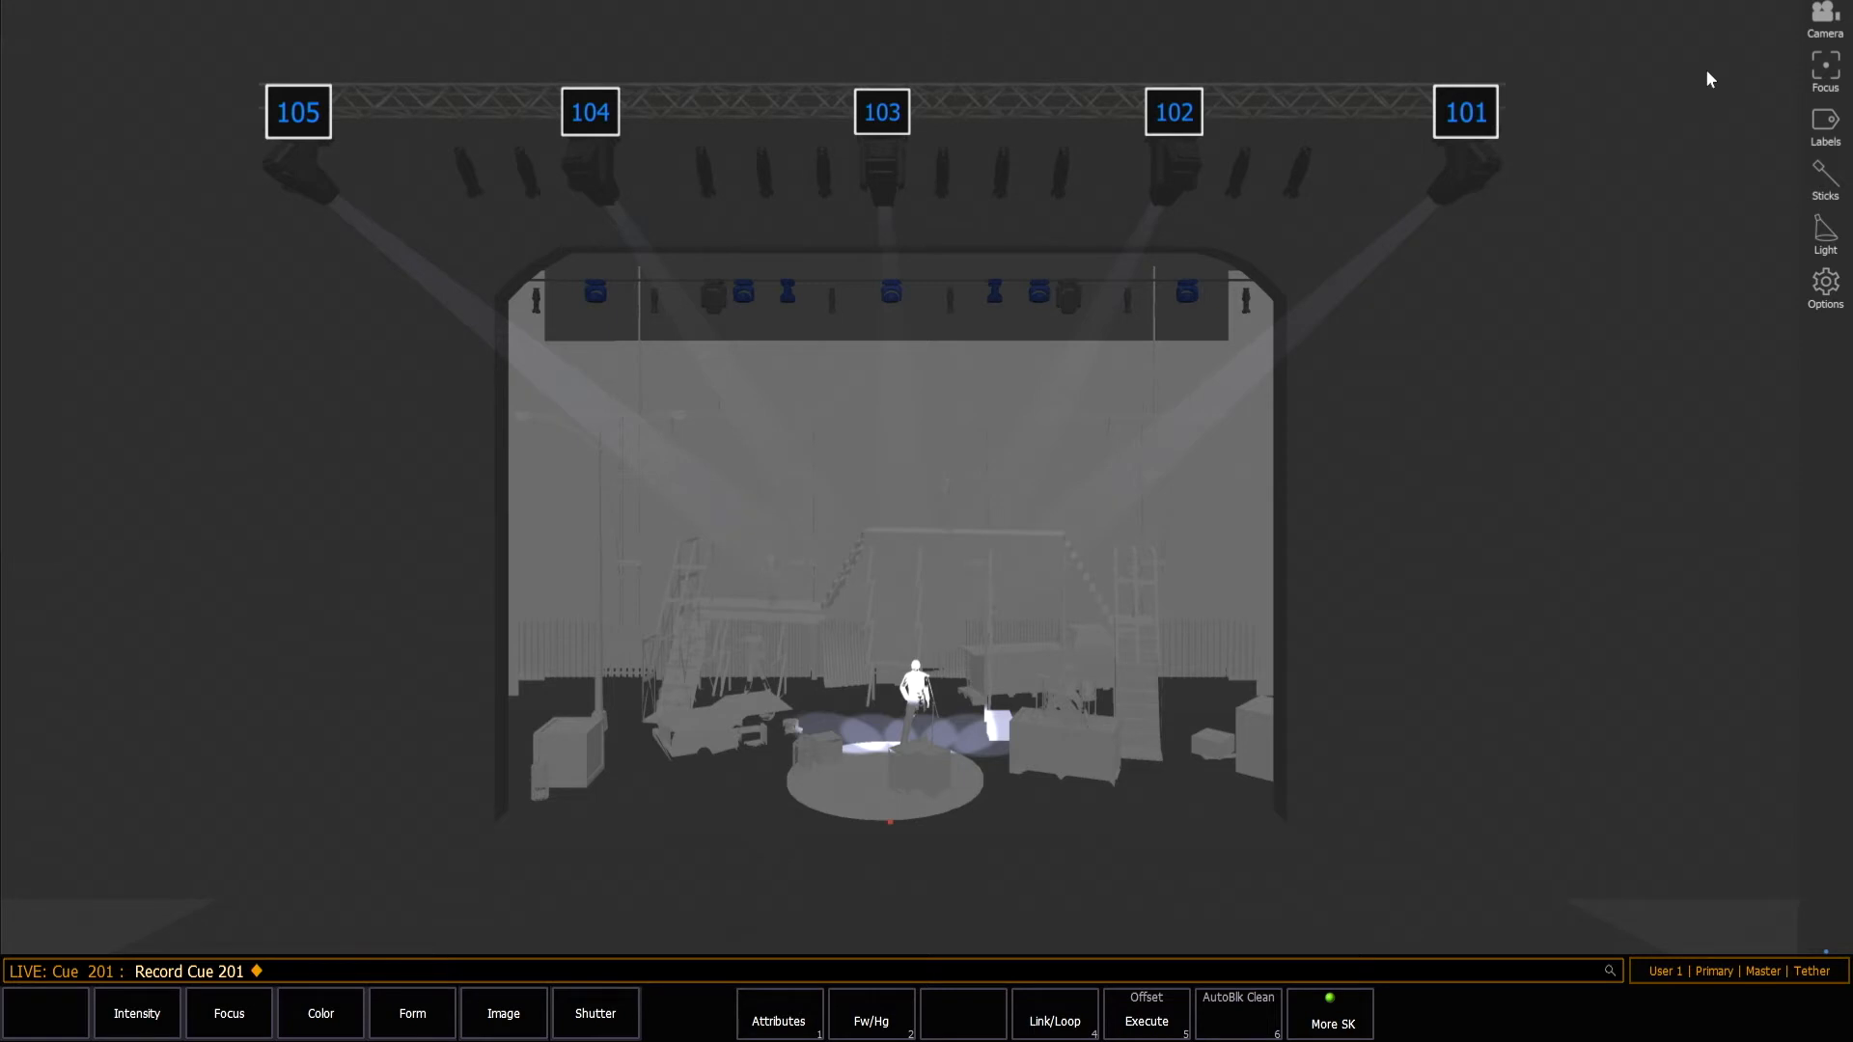
# Switch the fixture labels from active fixtures to selected fixtures only.
pyautogui.click(1835, 131)
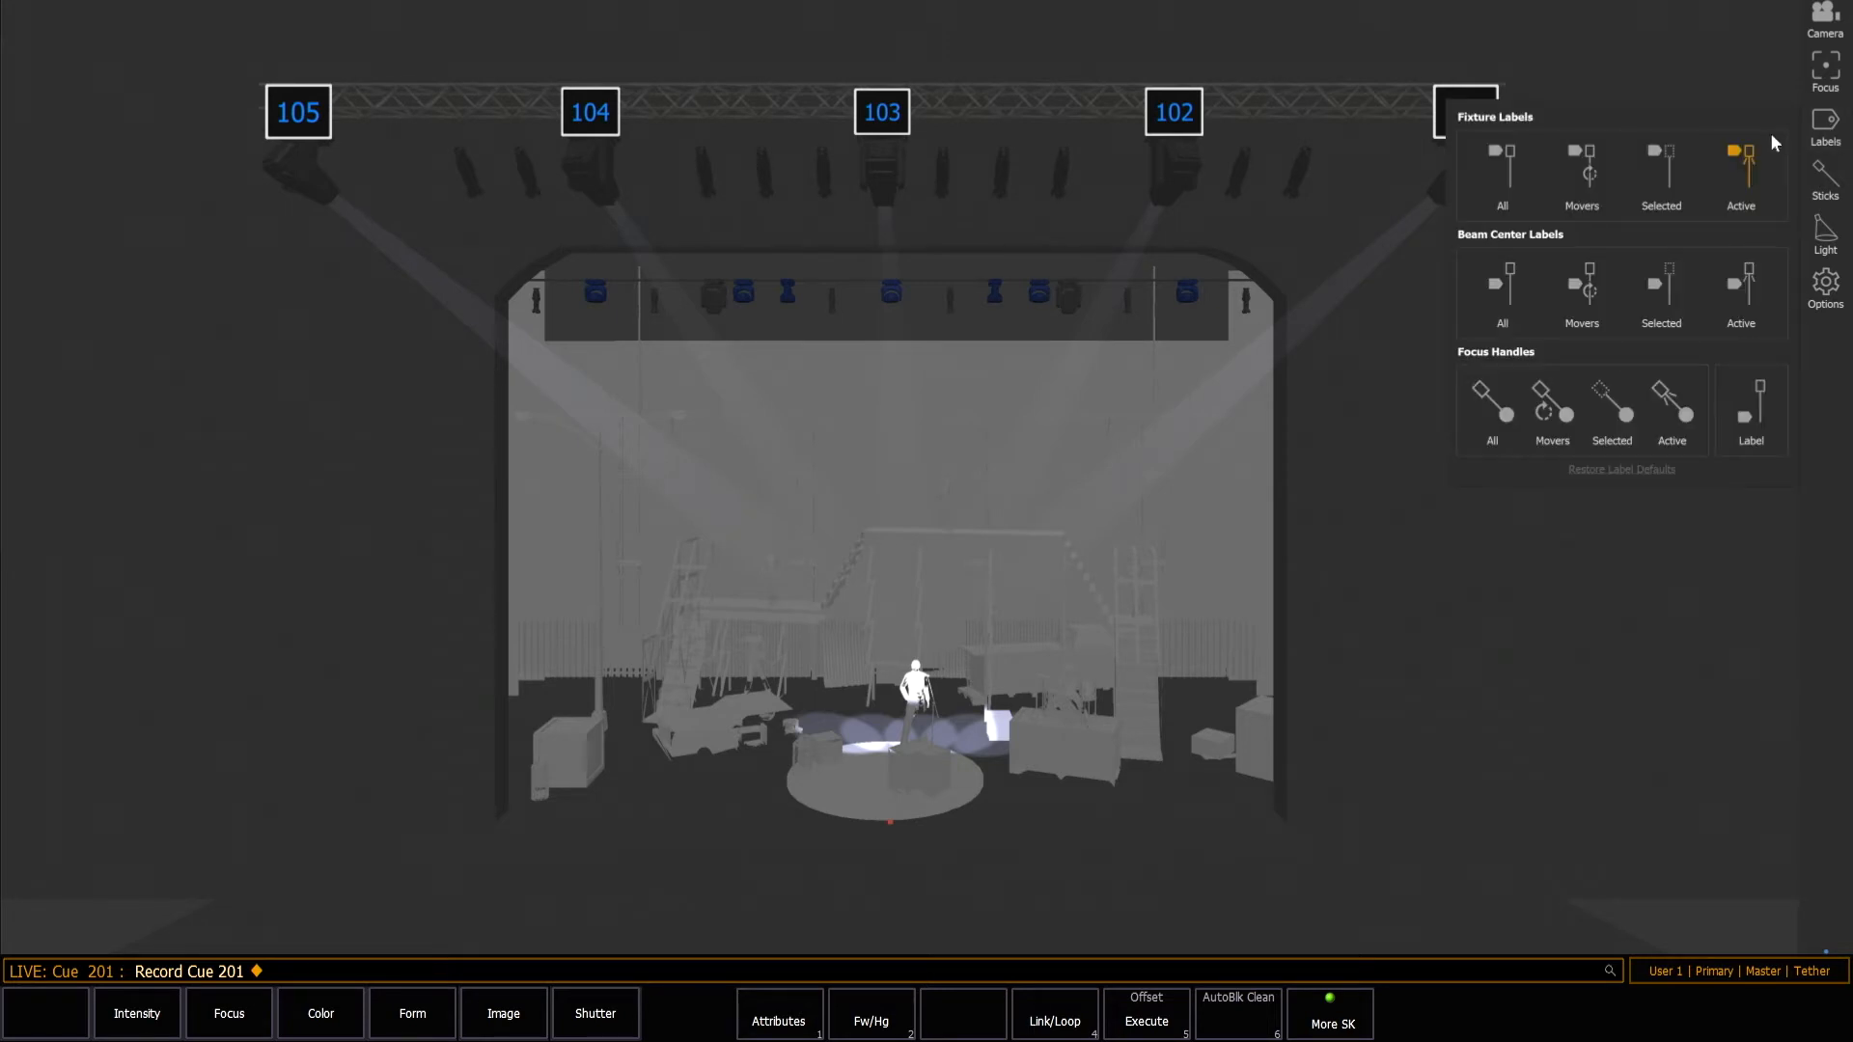
pyautogui.click(1745, 156)
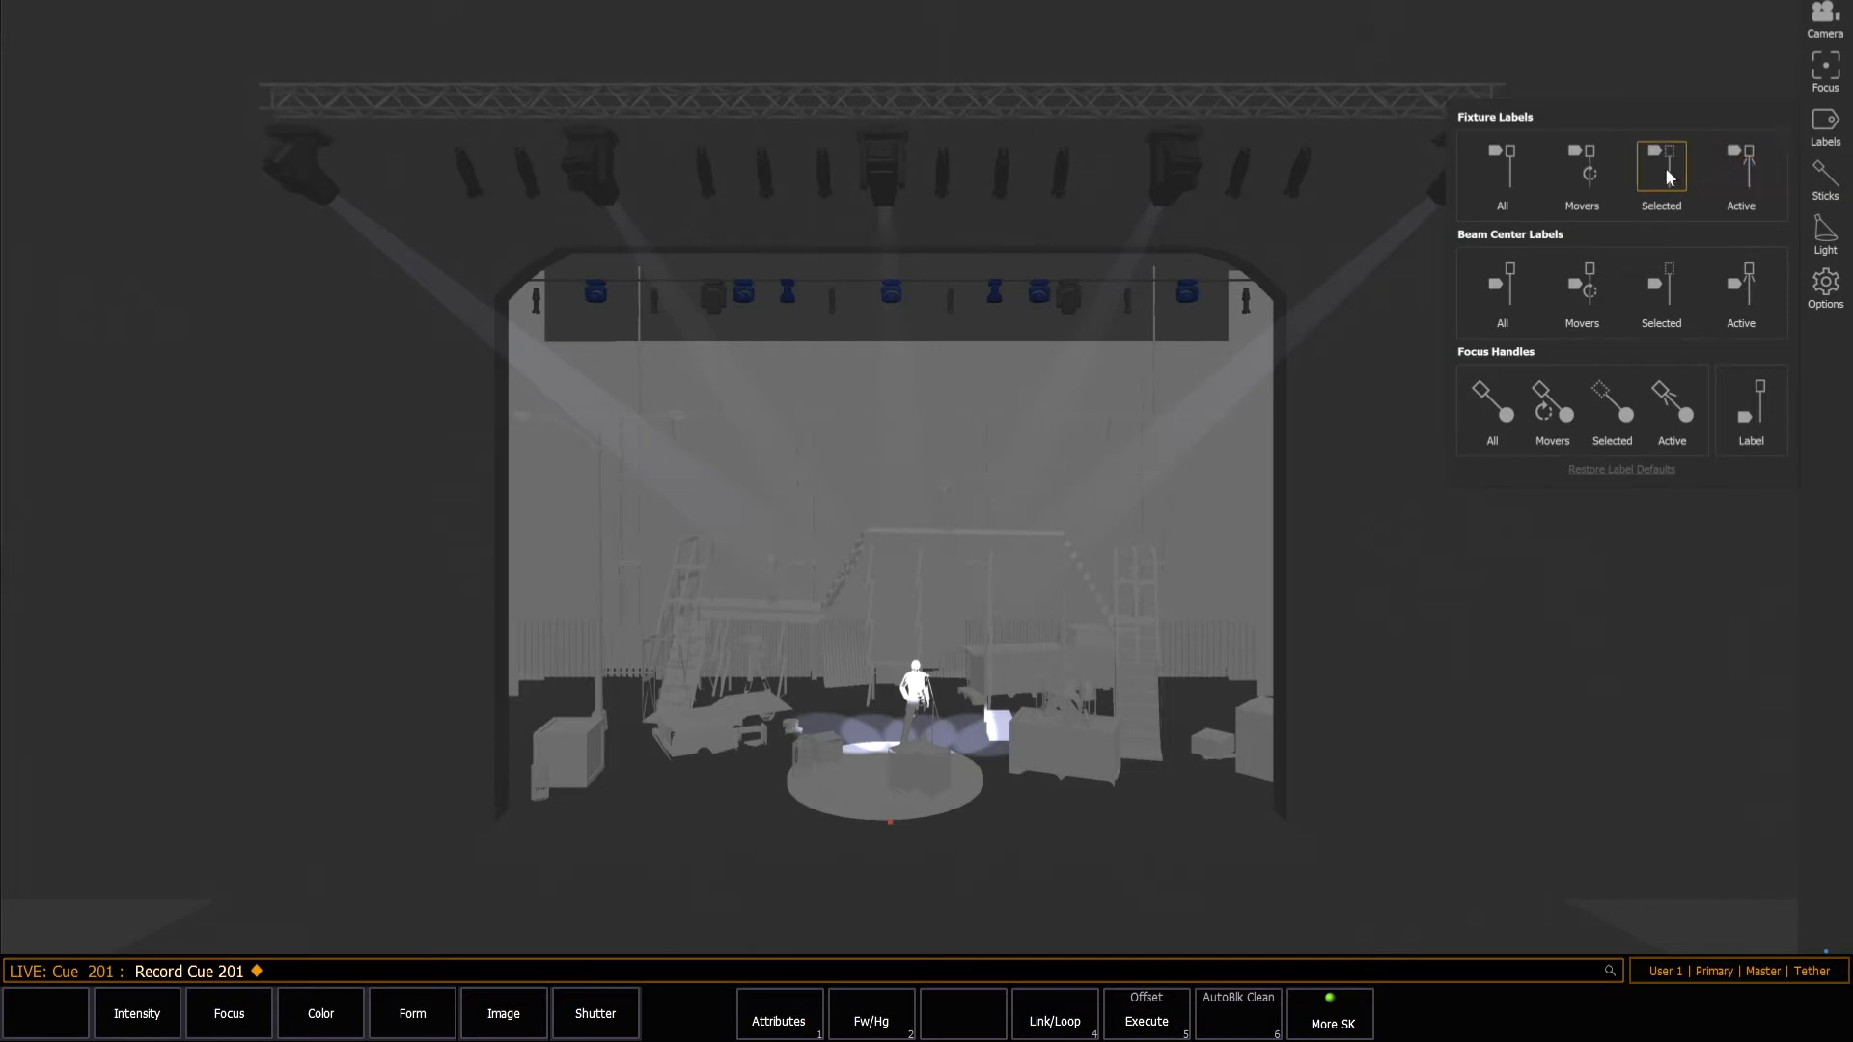
pyautogui.click(1668, 45)
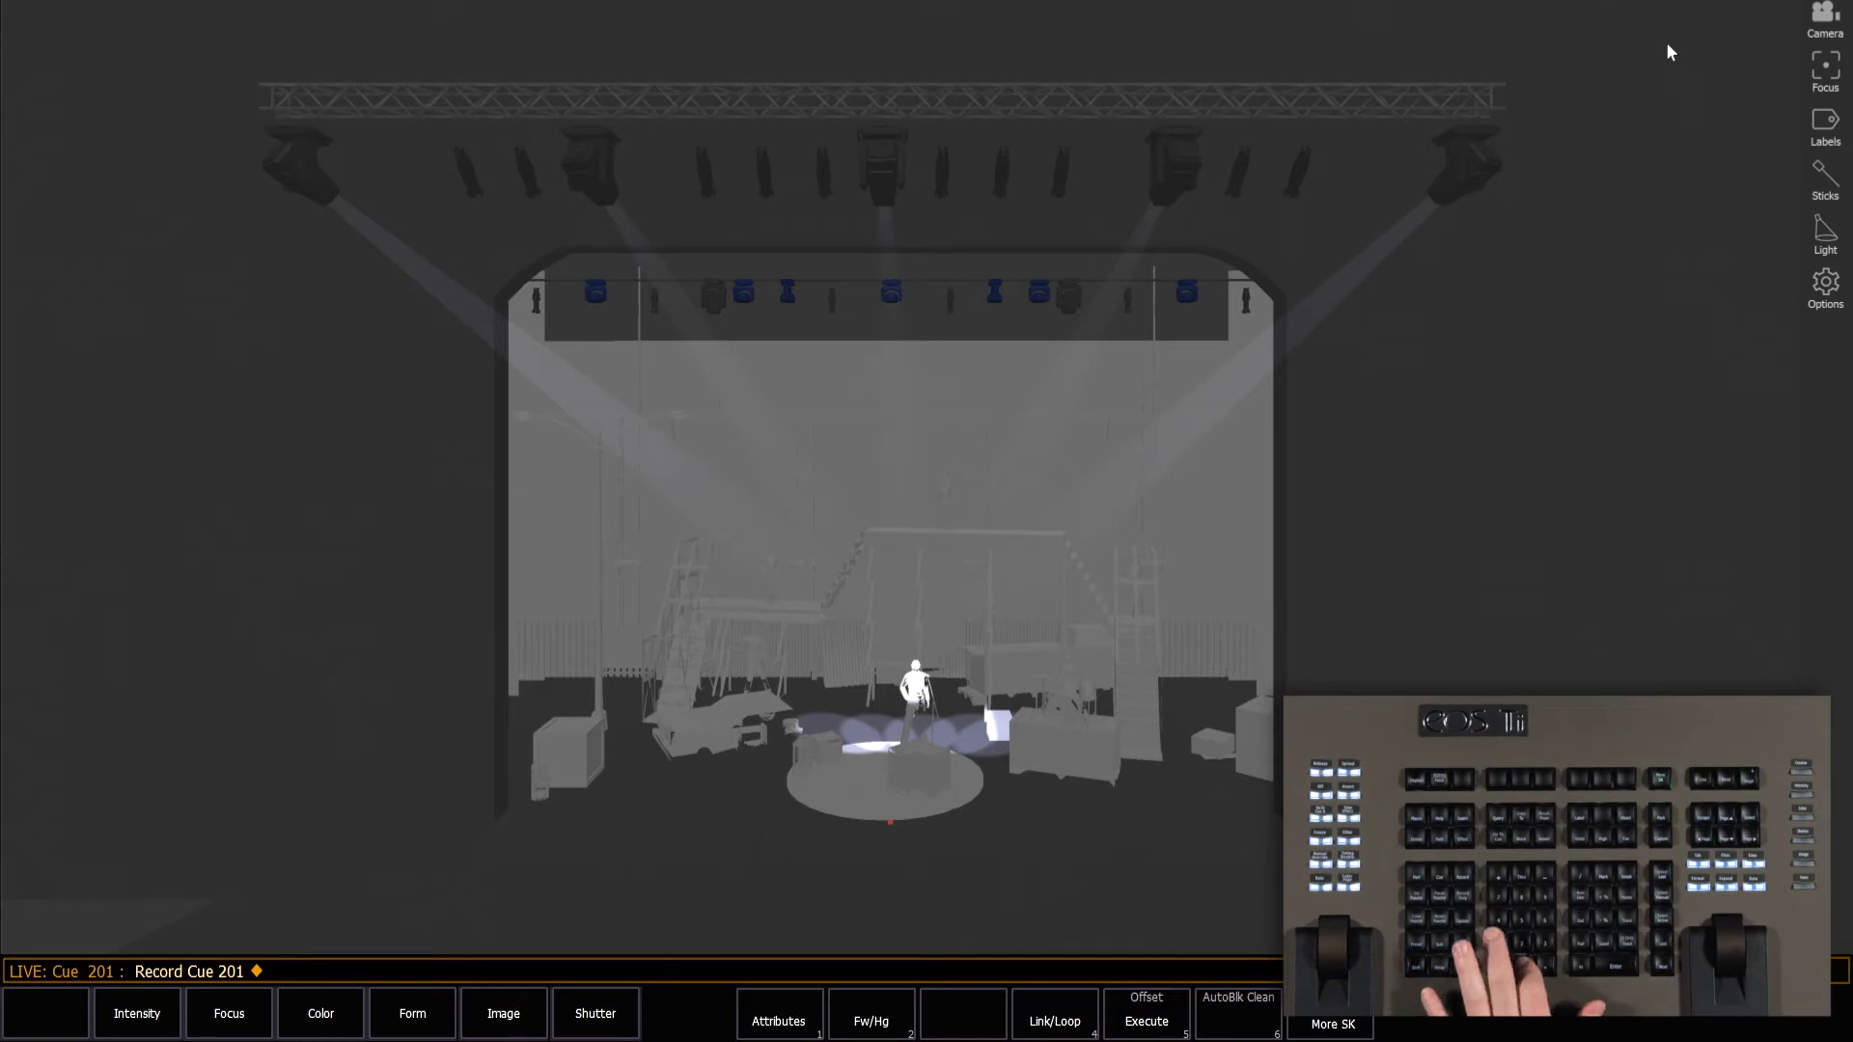
# Select channels 101 and 104 to check their fixture labels, and clear the selection.
pyautogui.write('101')
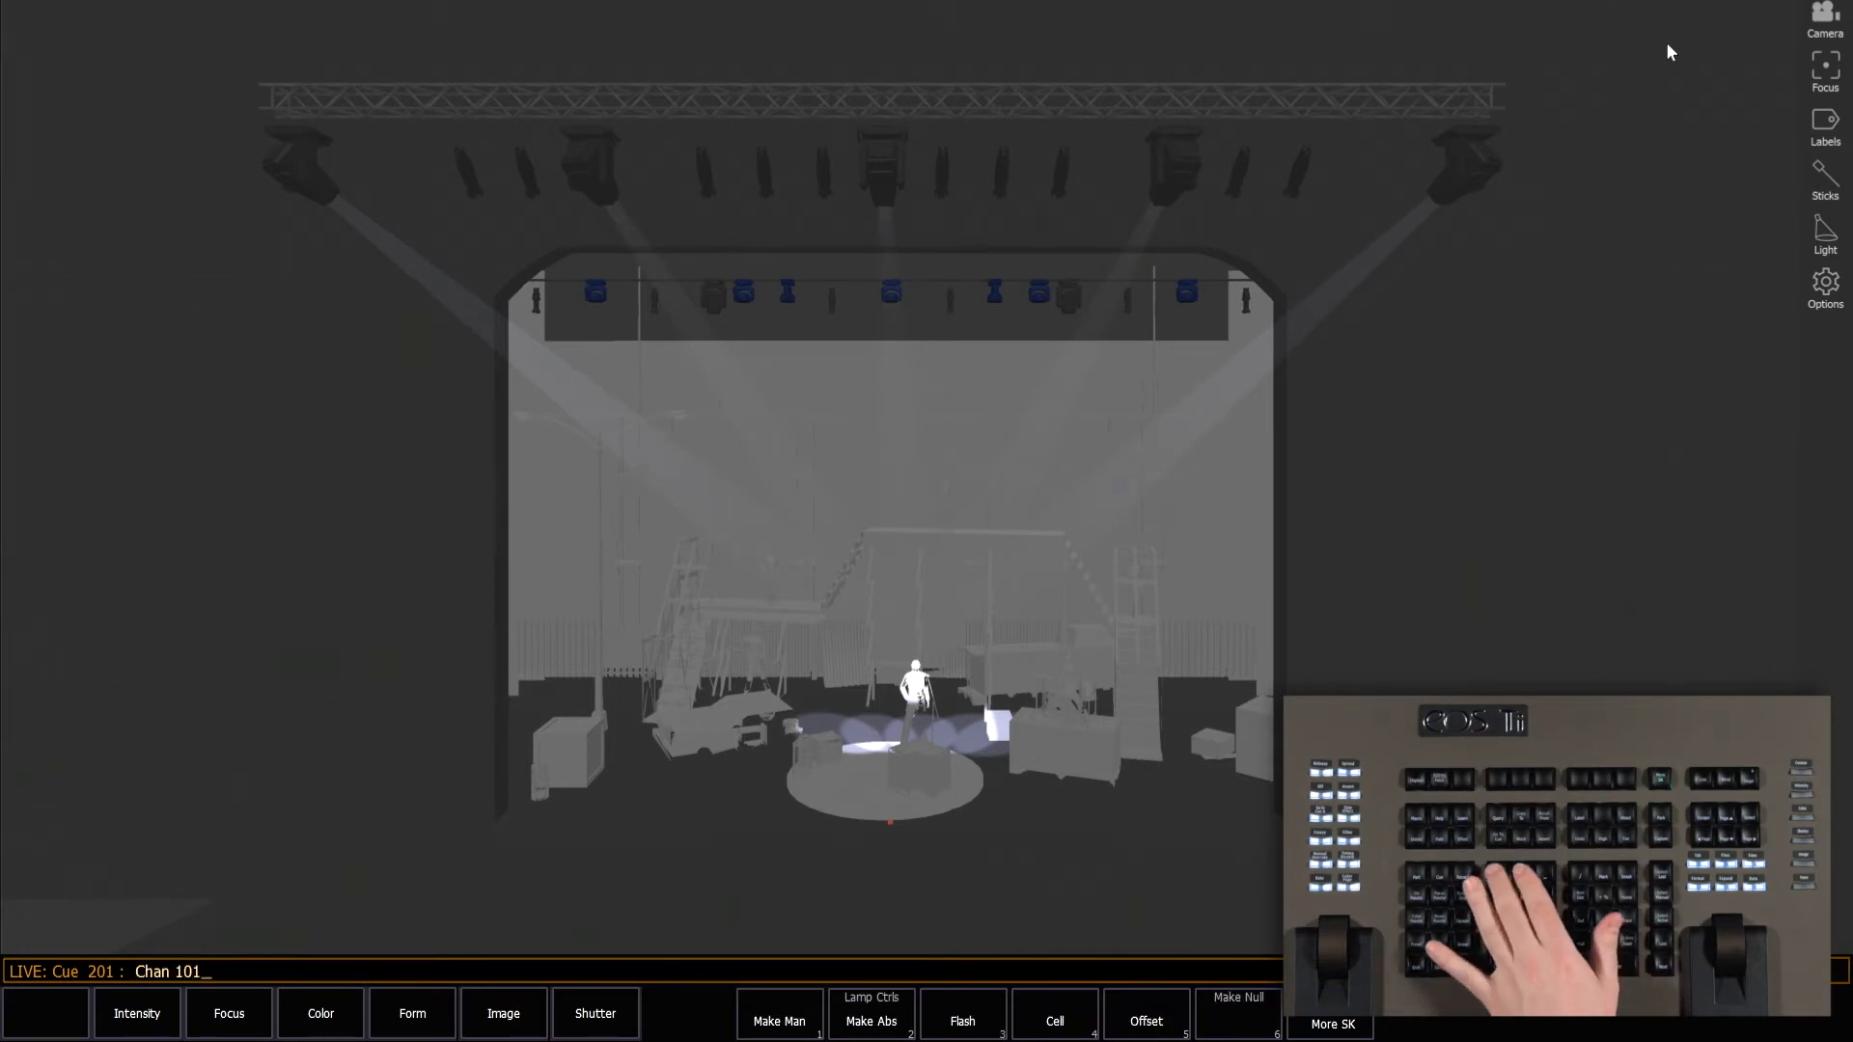
pyautogui.press('+')
pyautogui.write('104')
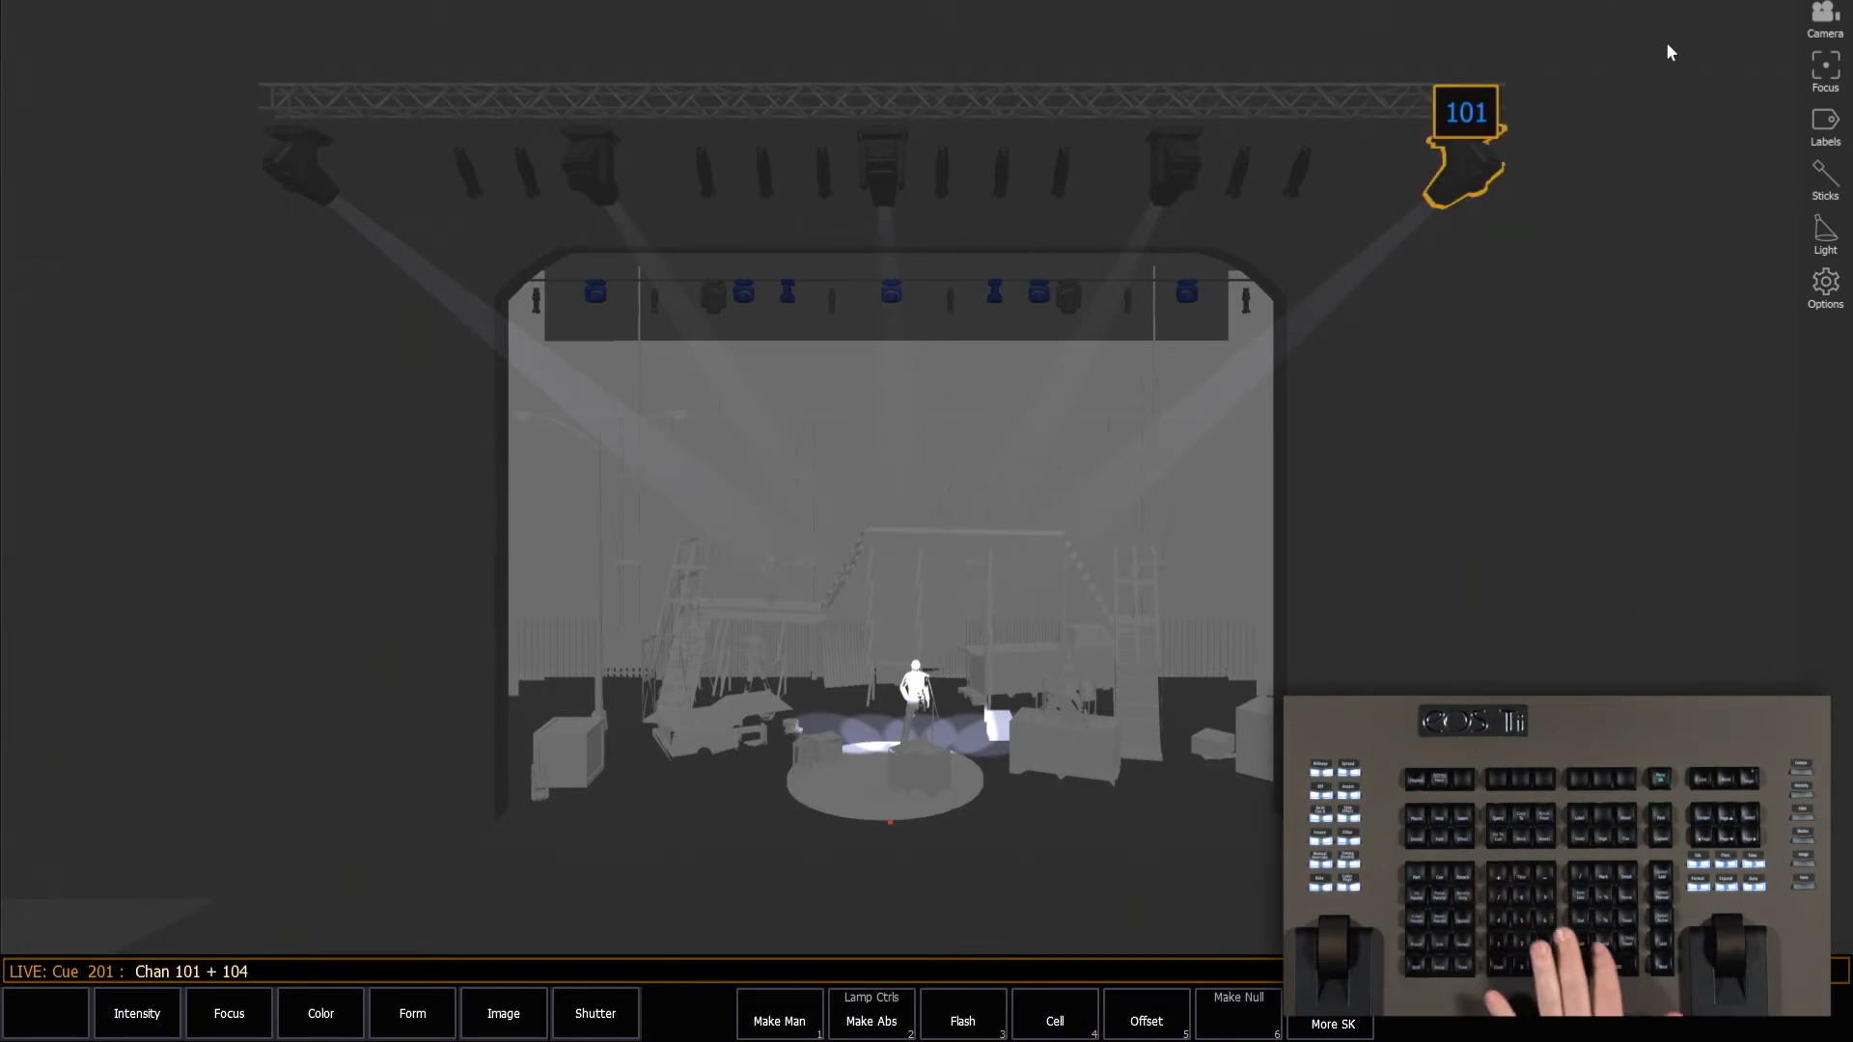
pyautogui.press('Return')
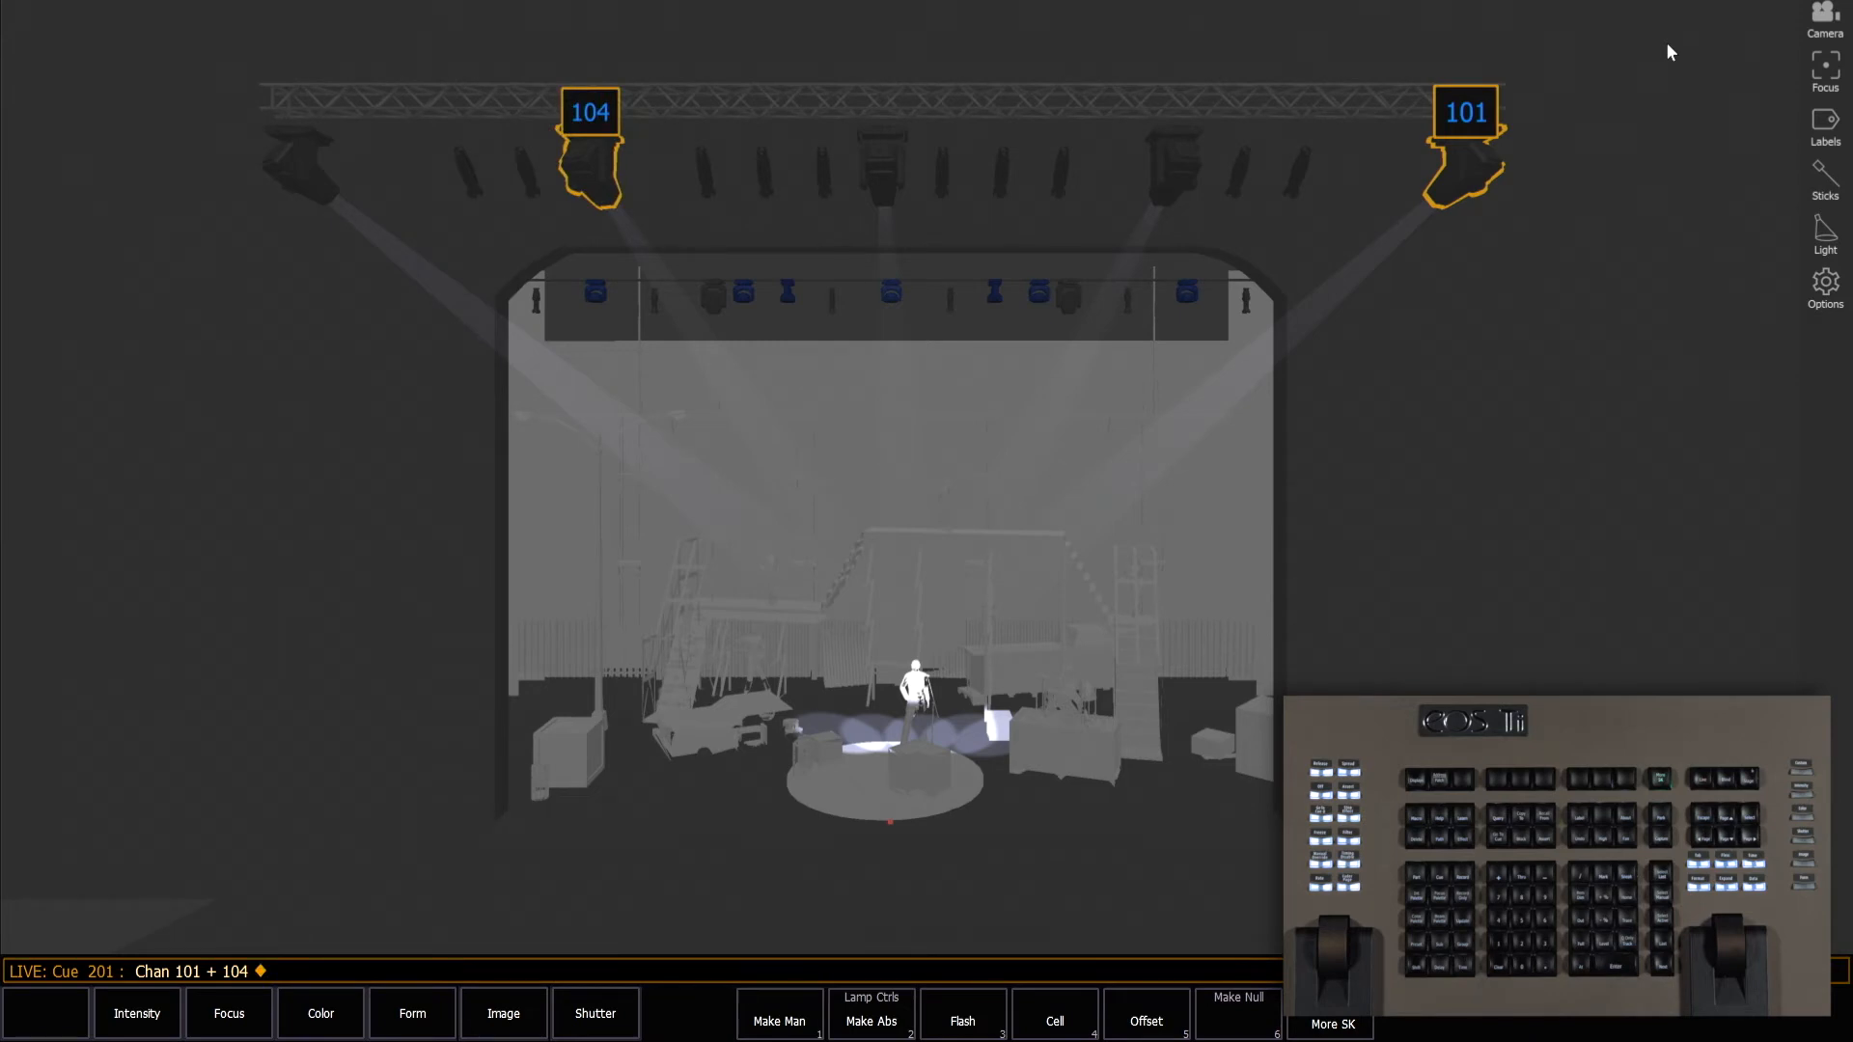
pyautogui.press('BackSpace')
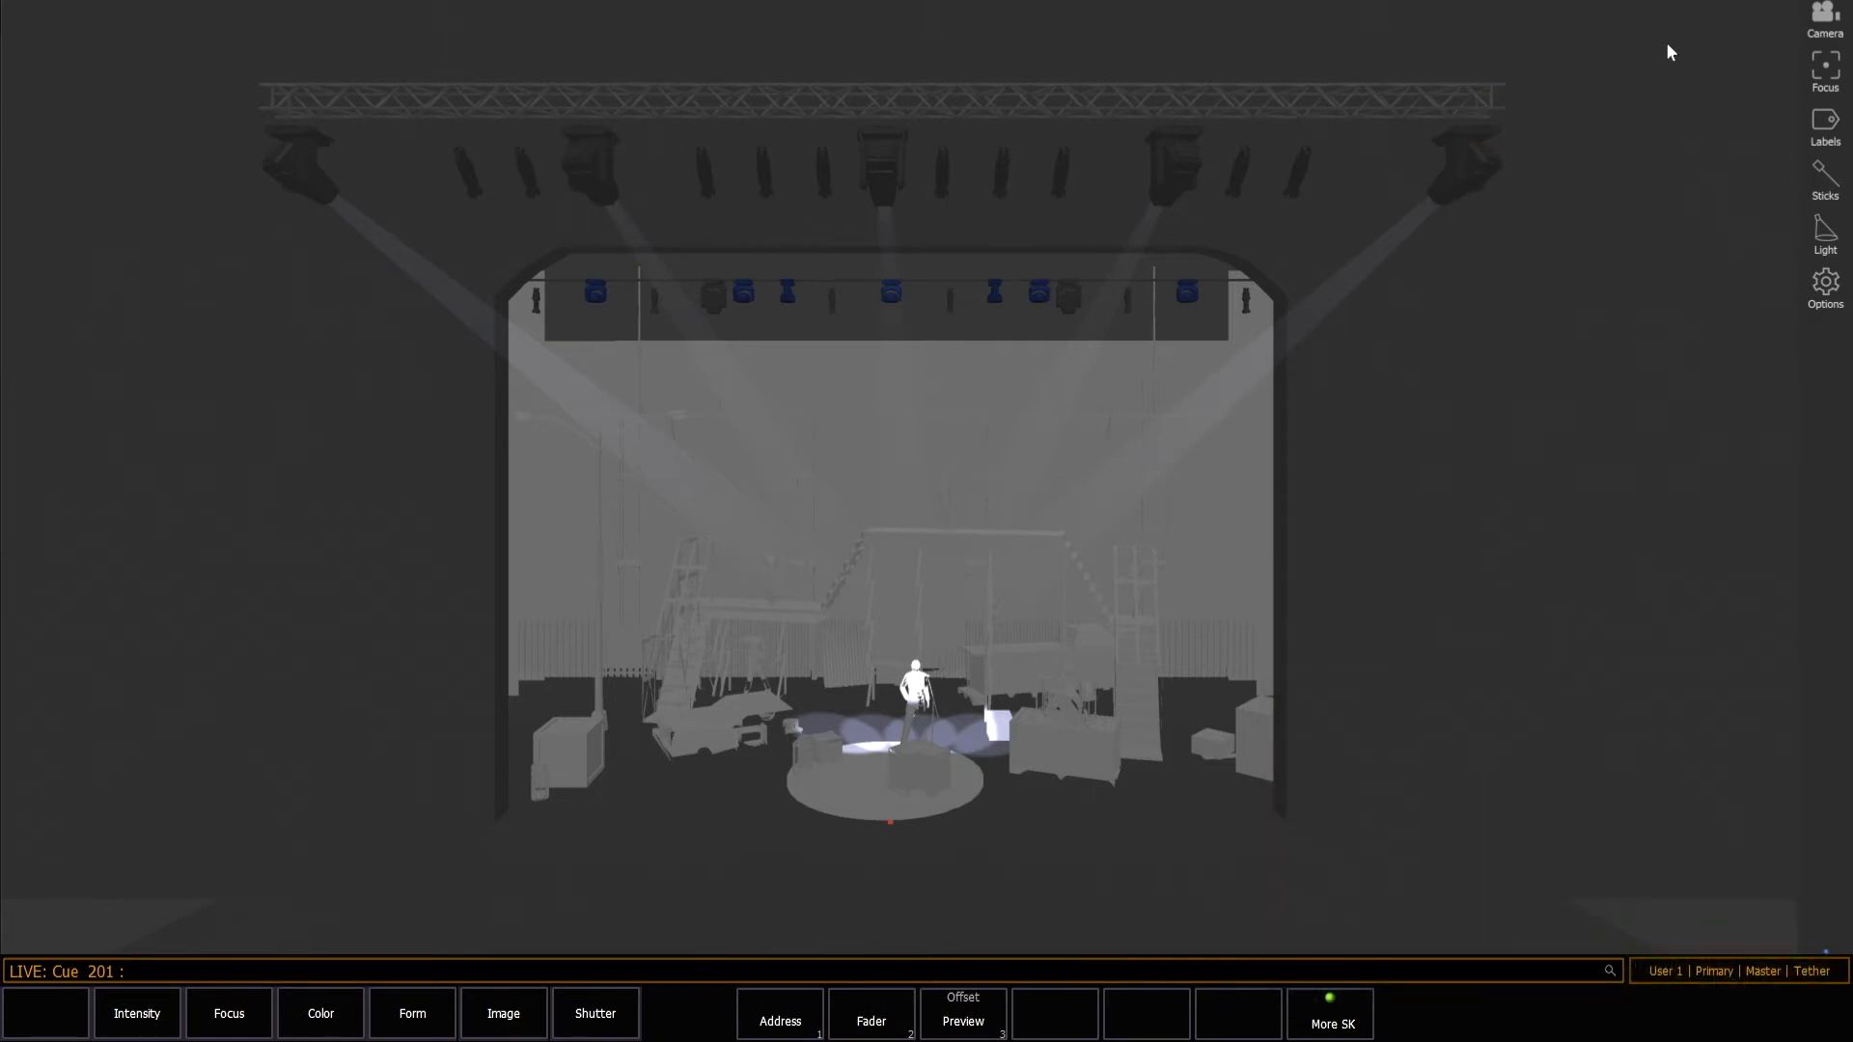
# Switch the fixture labels from selected fixtures to movers.
pyautogui.click(1828, 125)
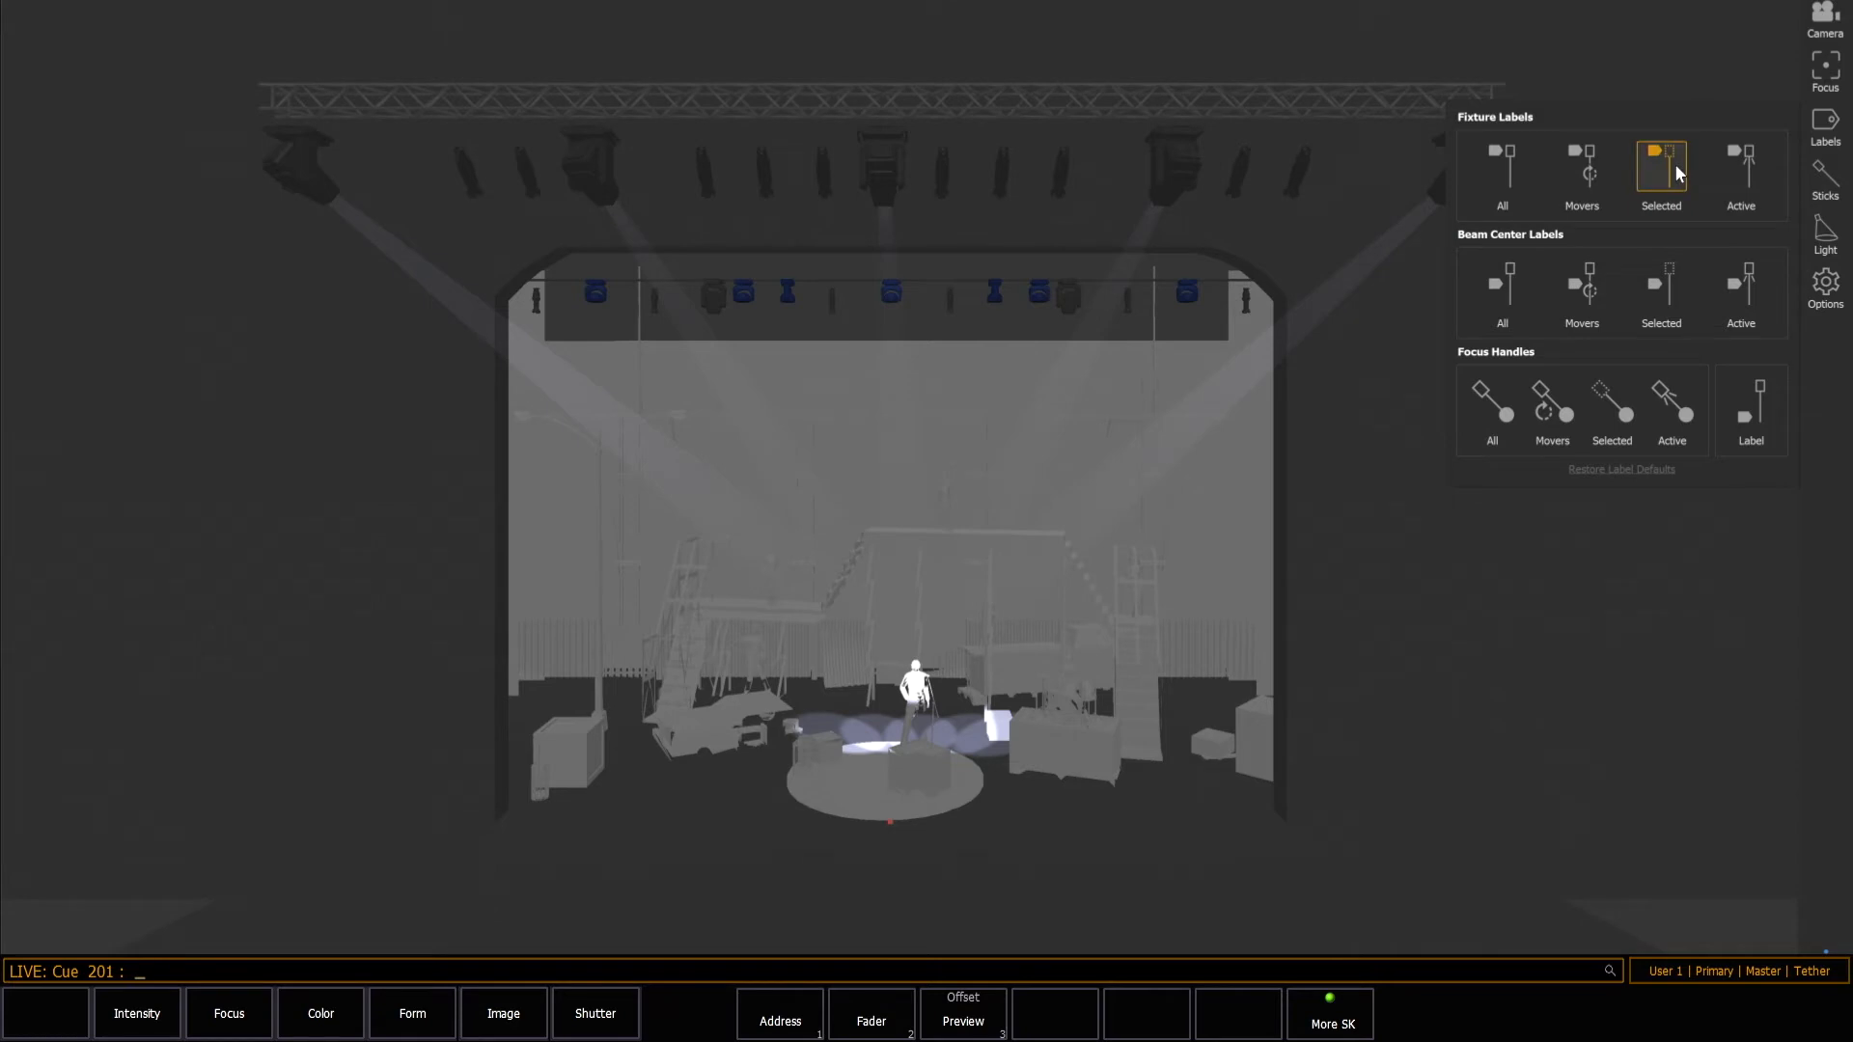
pyautogui.click(1594, 171)
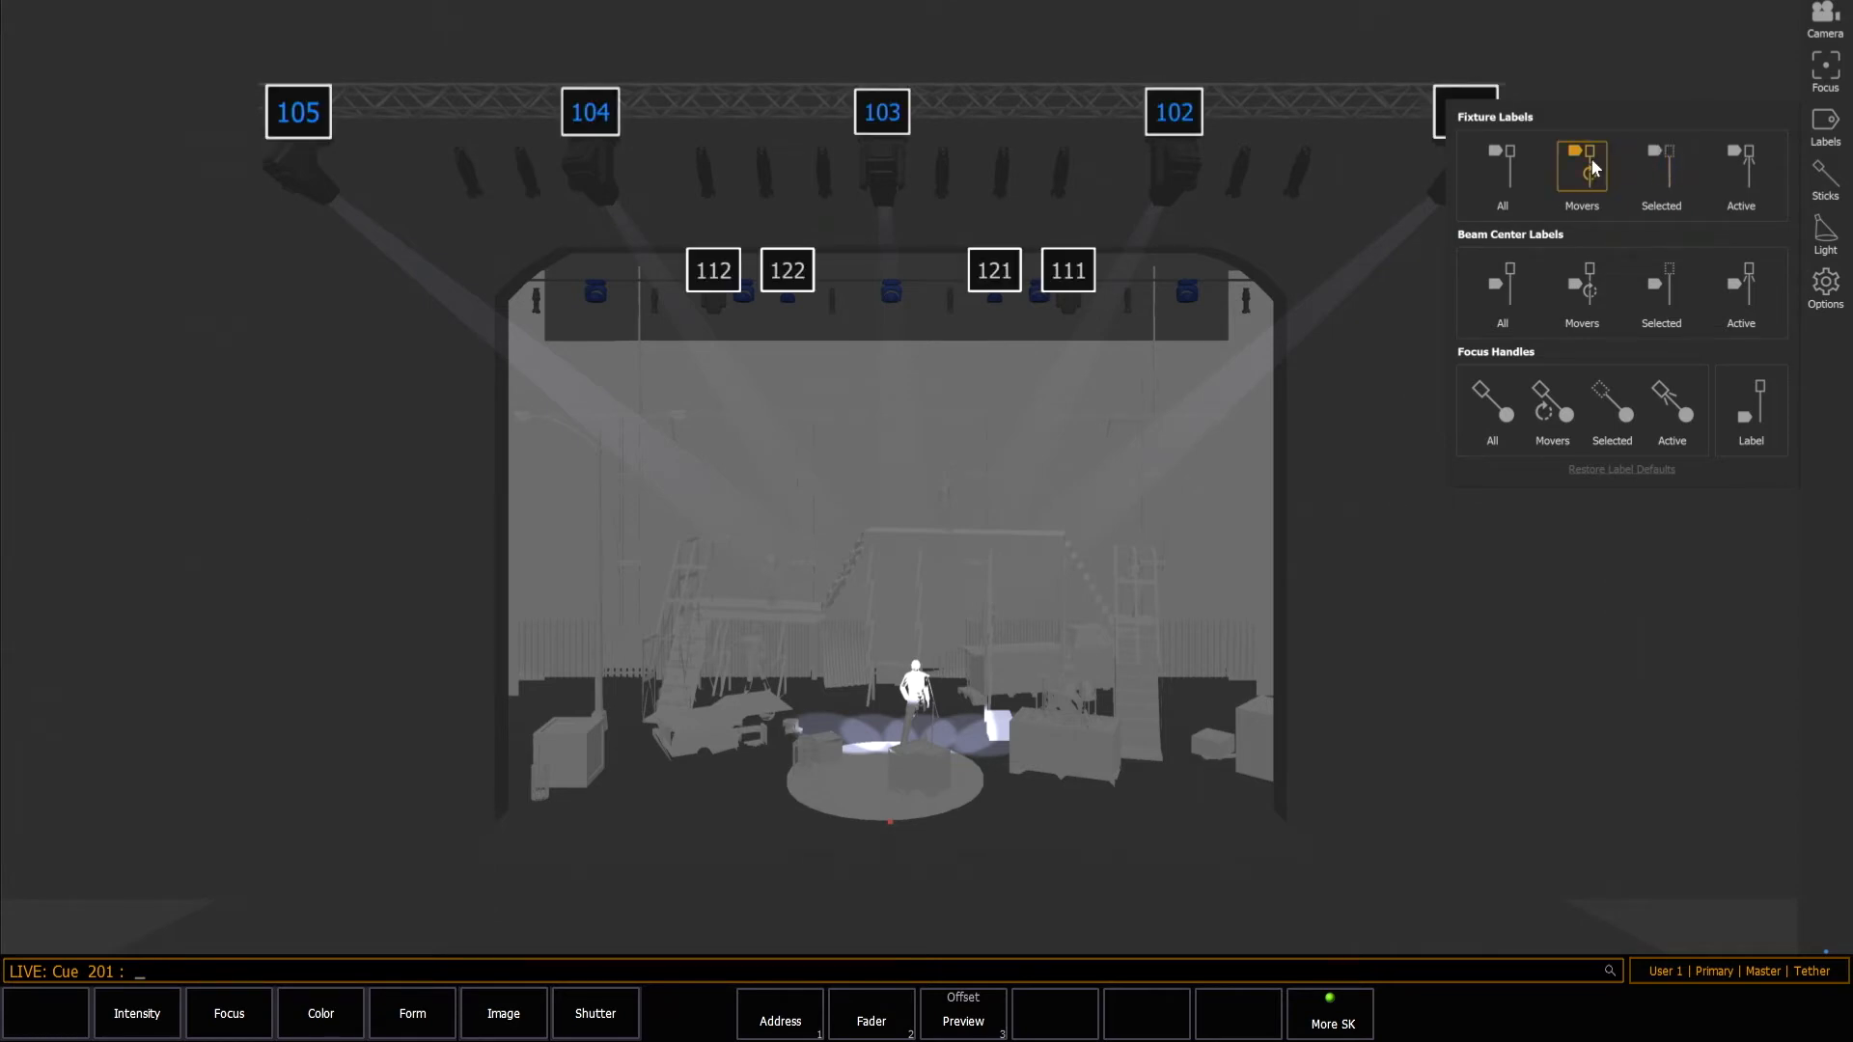
pyautogui.click(1606, 55)
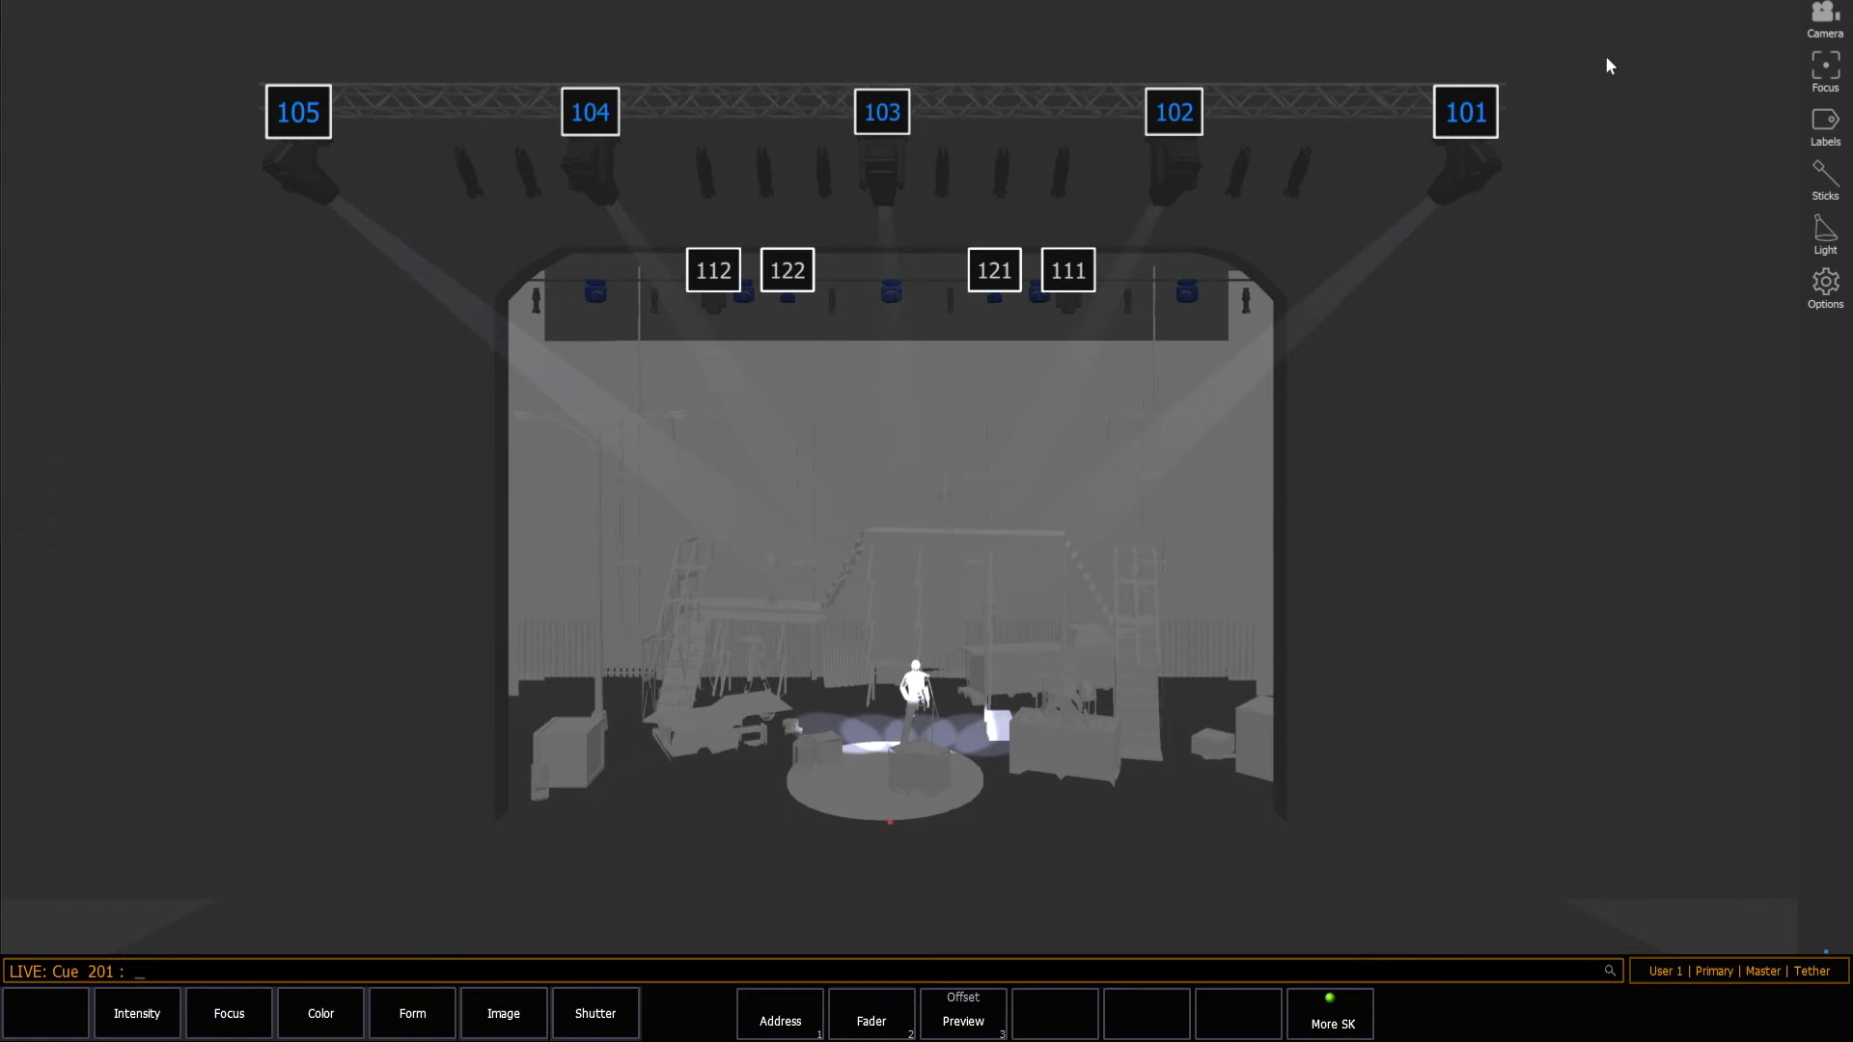
# Turn off the mover fixture labels, and switch labels for all fixtures on and off again.
pyautogui.click(1824, 127)
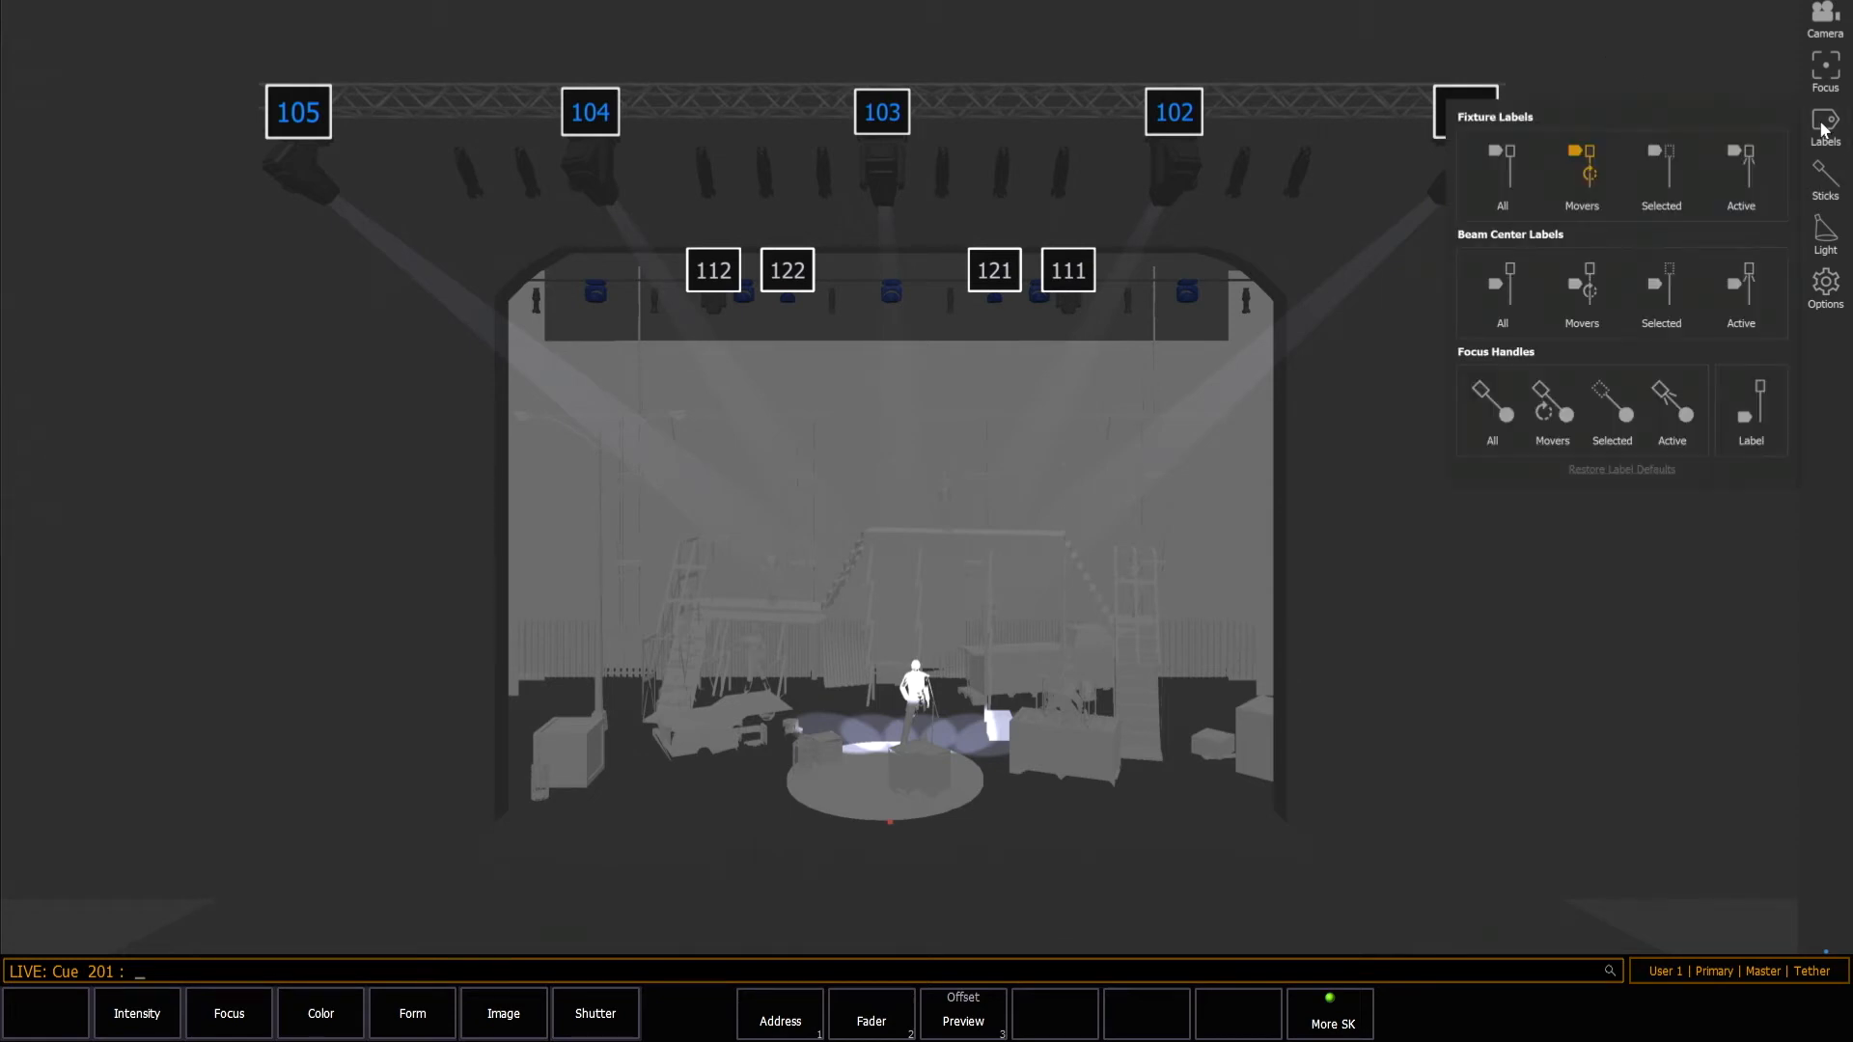
pyautogui.click(1594, 159)
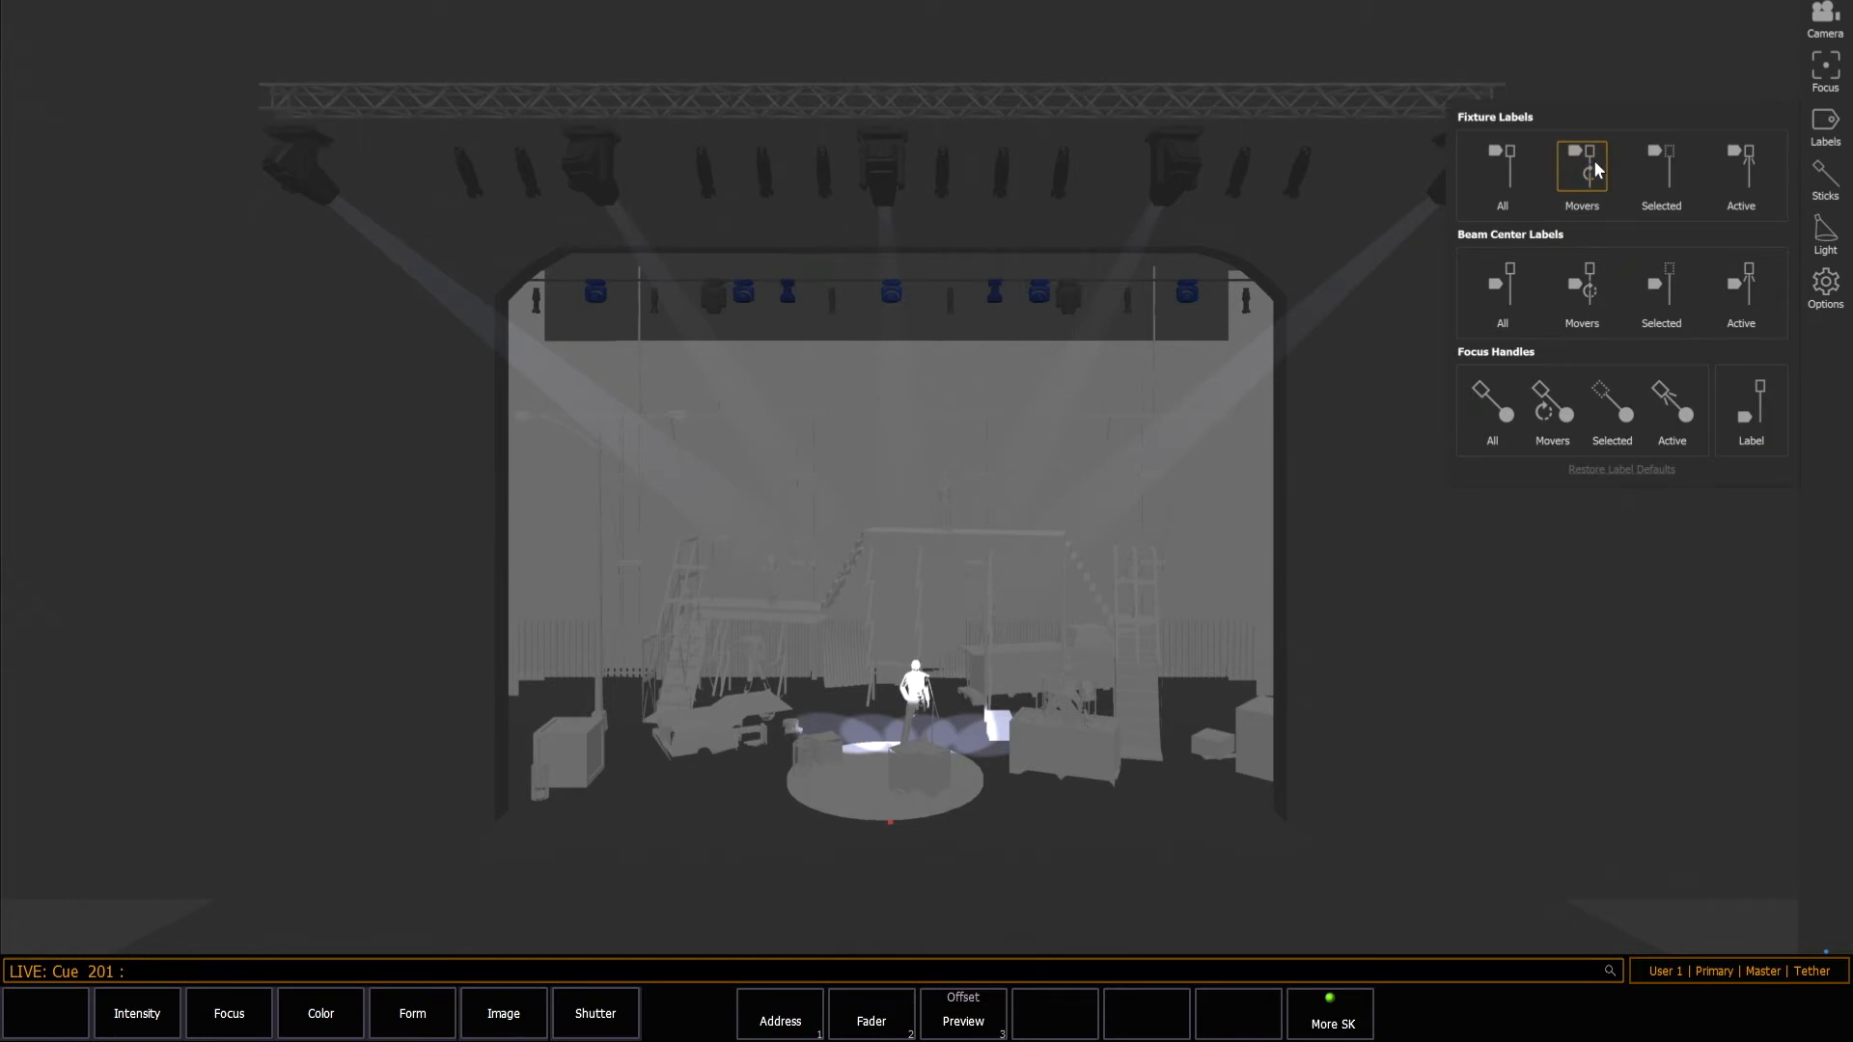
pyautogui.click(1504, 165)
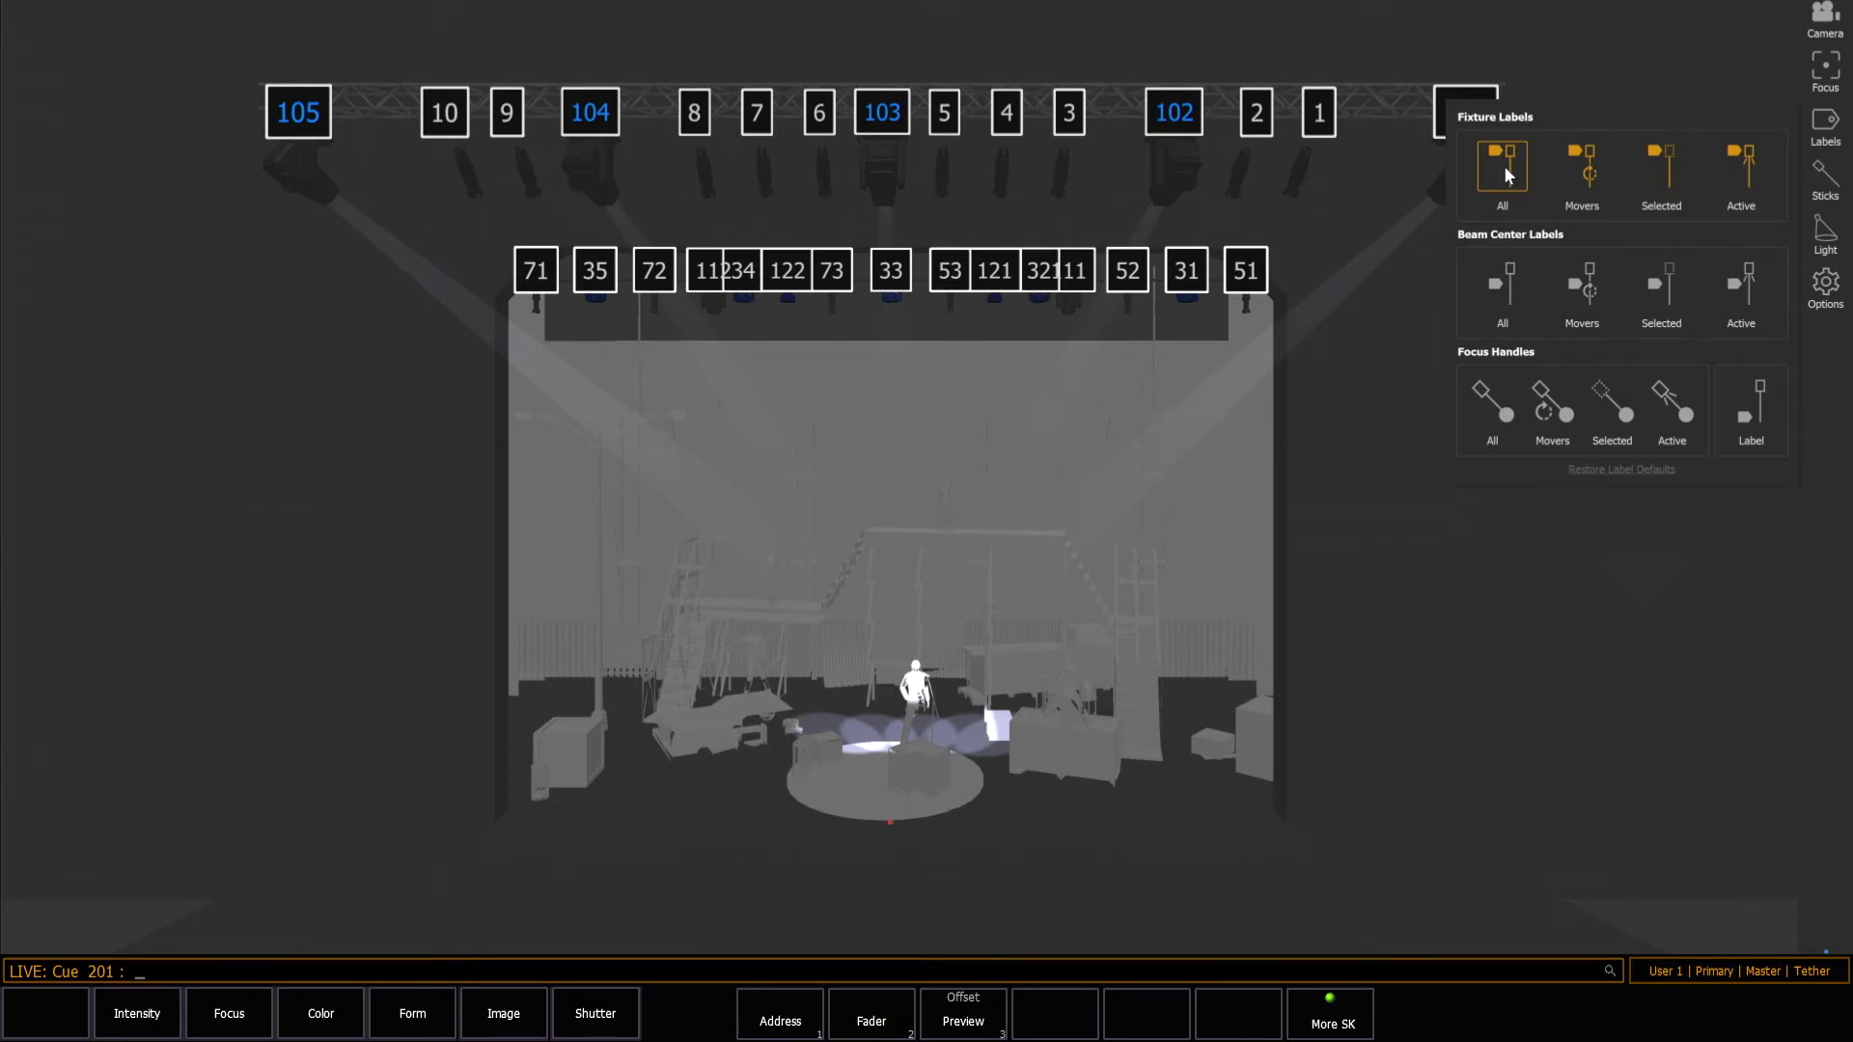
pyautogui.click(1504, 165)
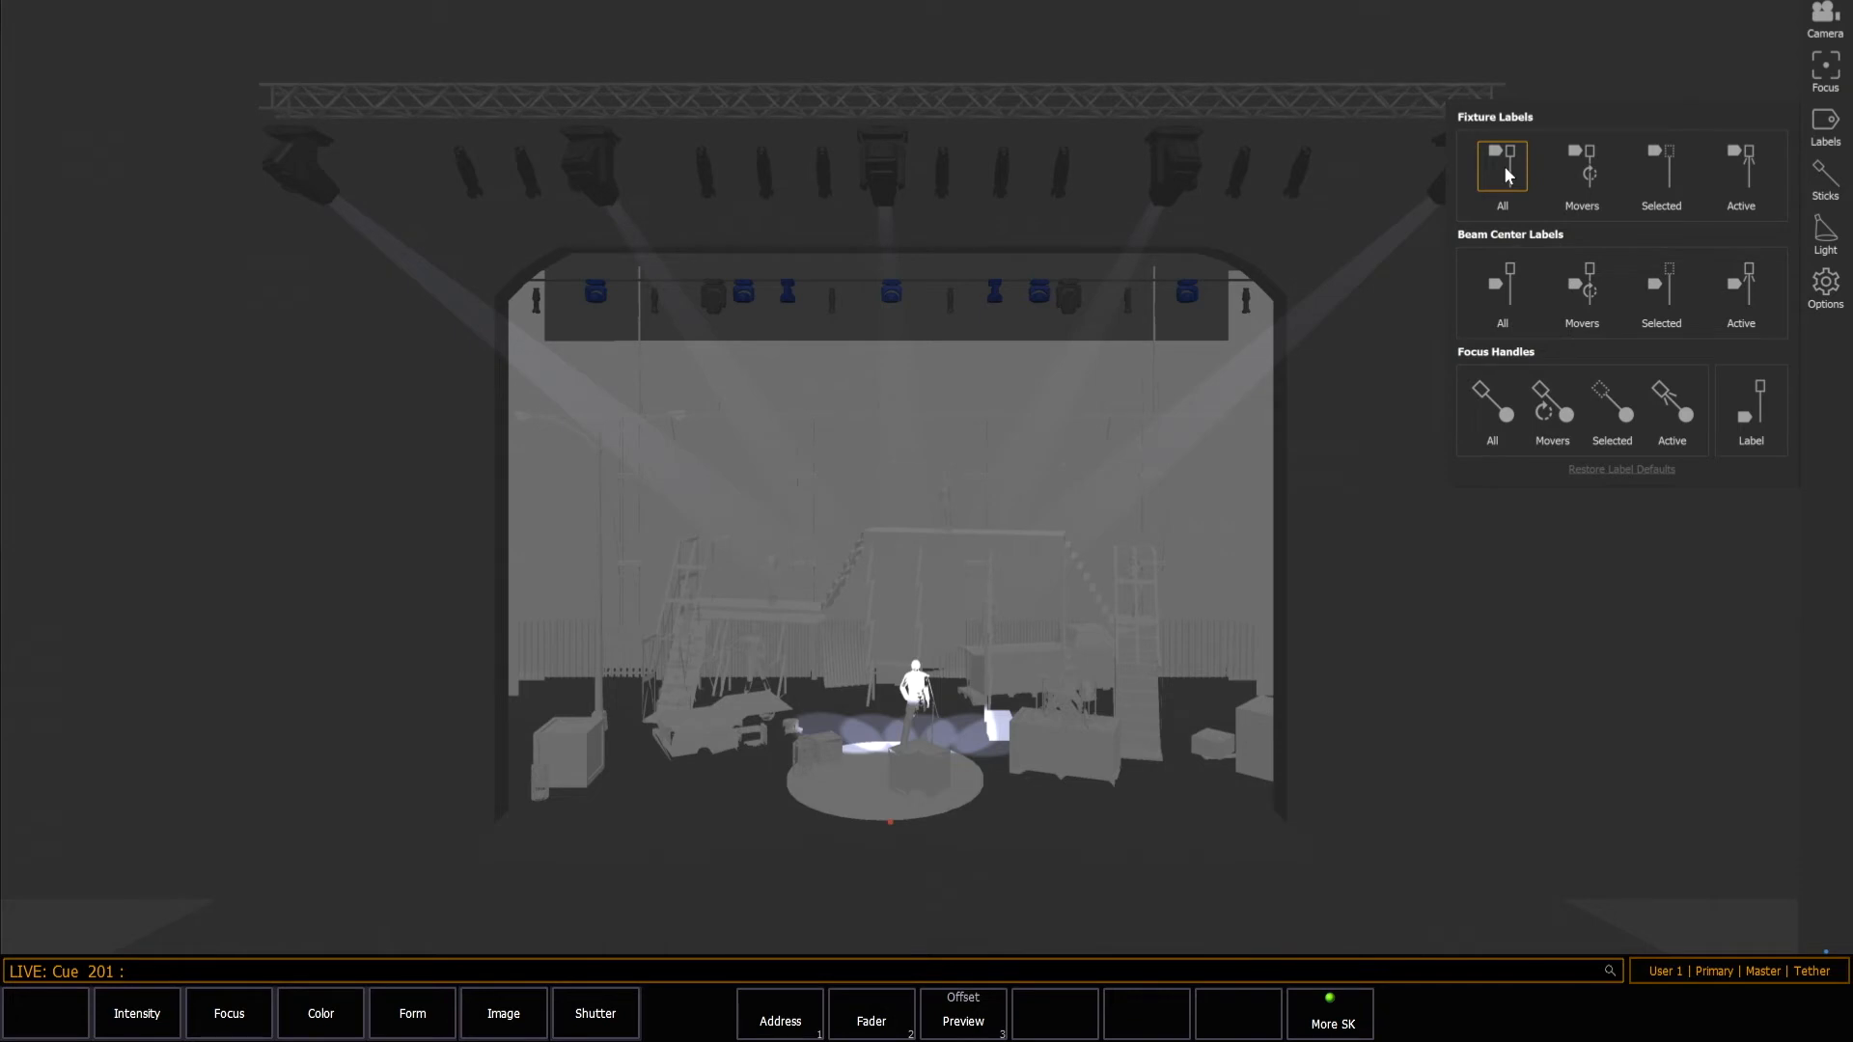
# Show beam center labels for movers and select channel 111 through its beam center label.
pyautogui.click(1594, 293)
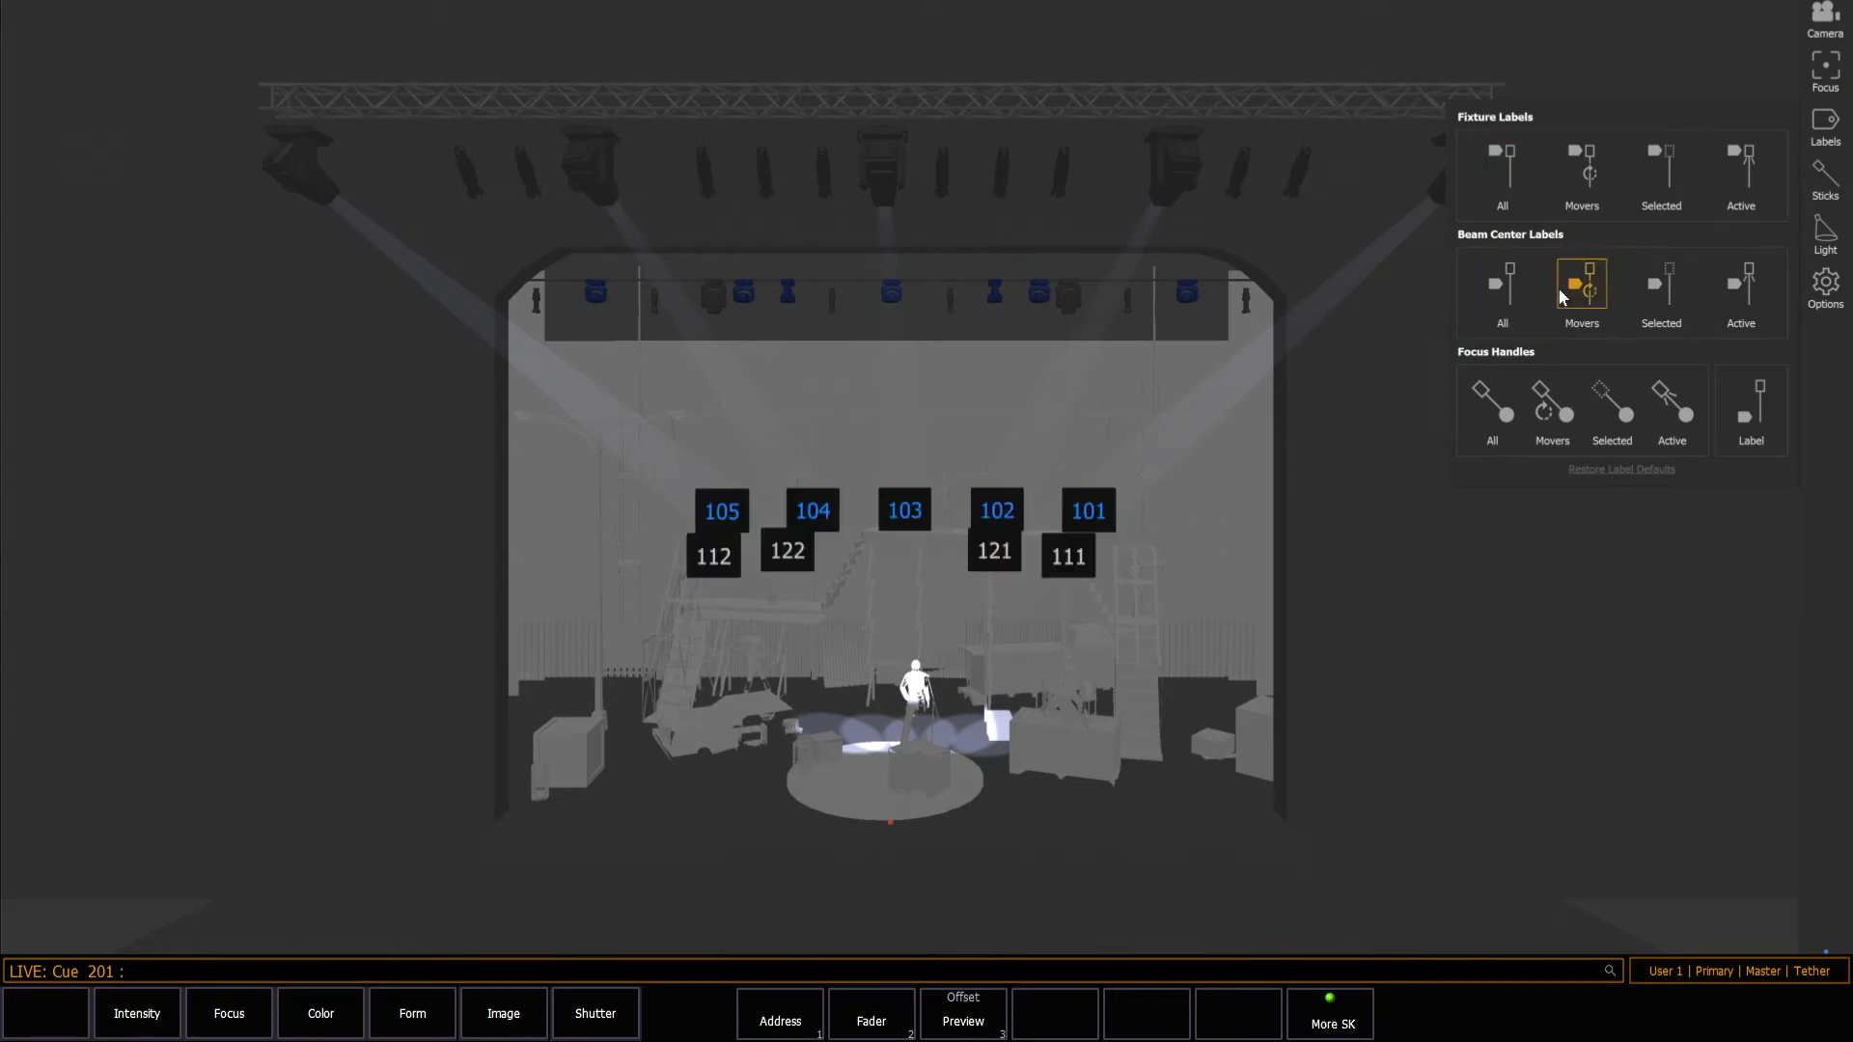
pyautogui.click(1419, 328)
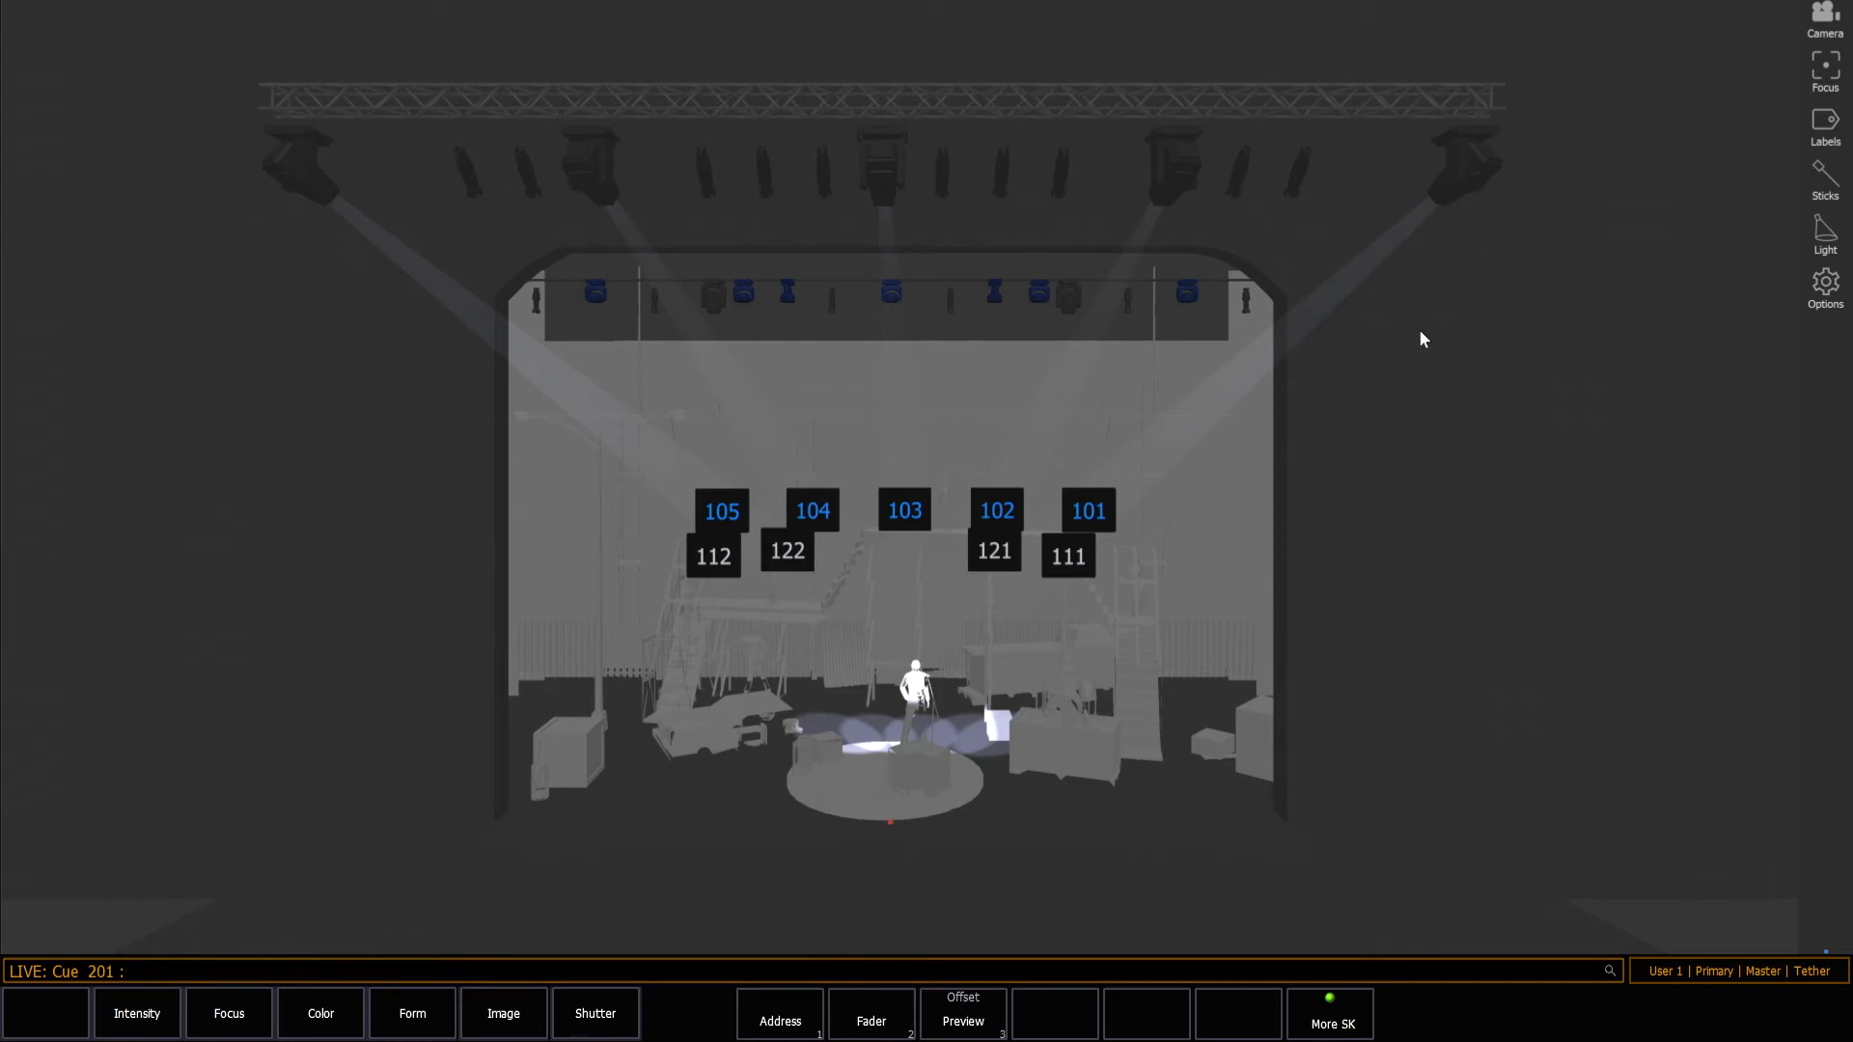
pyautogui.moveTo(1420, 332); pyautogui.dragTo(1505, 408)
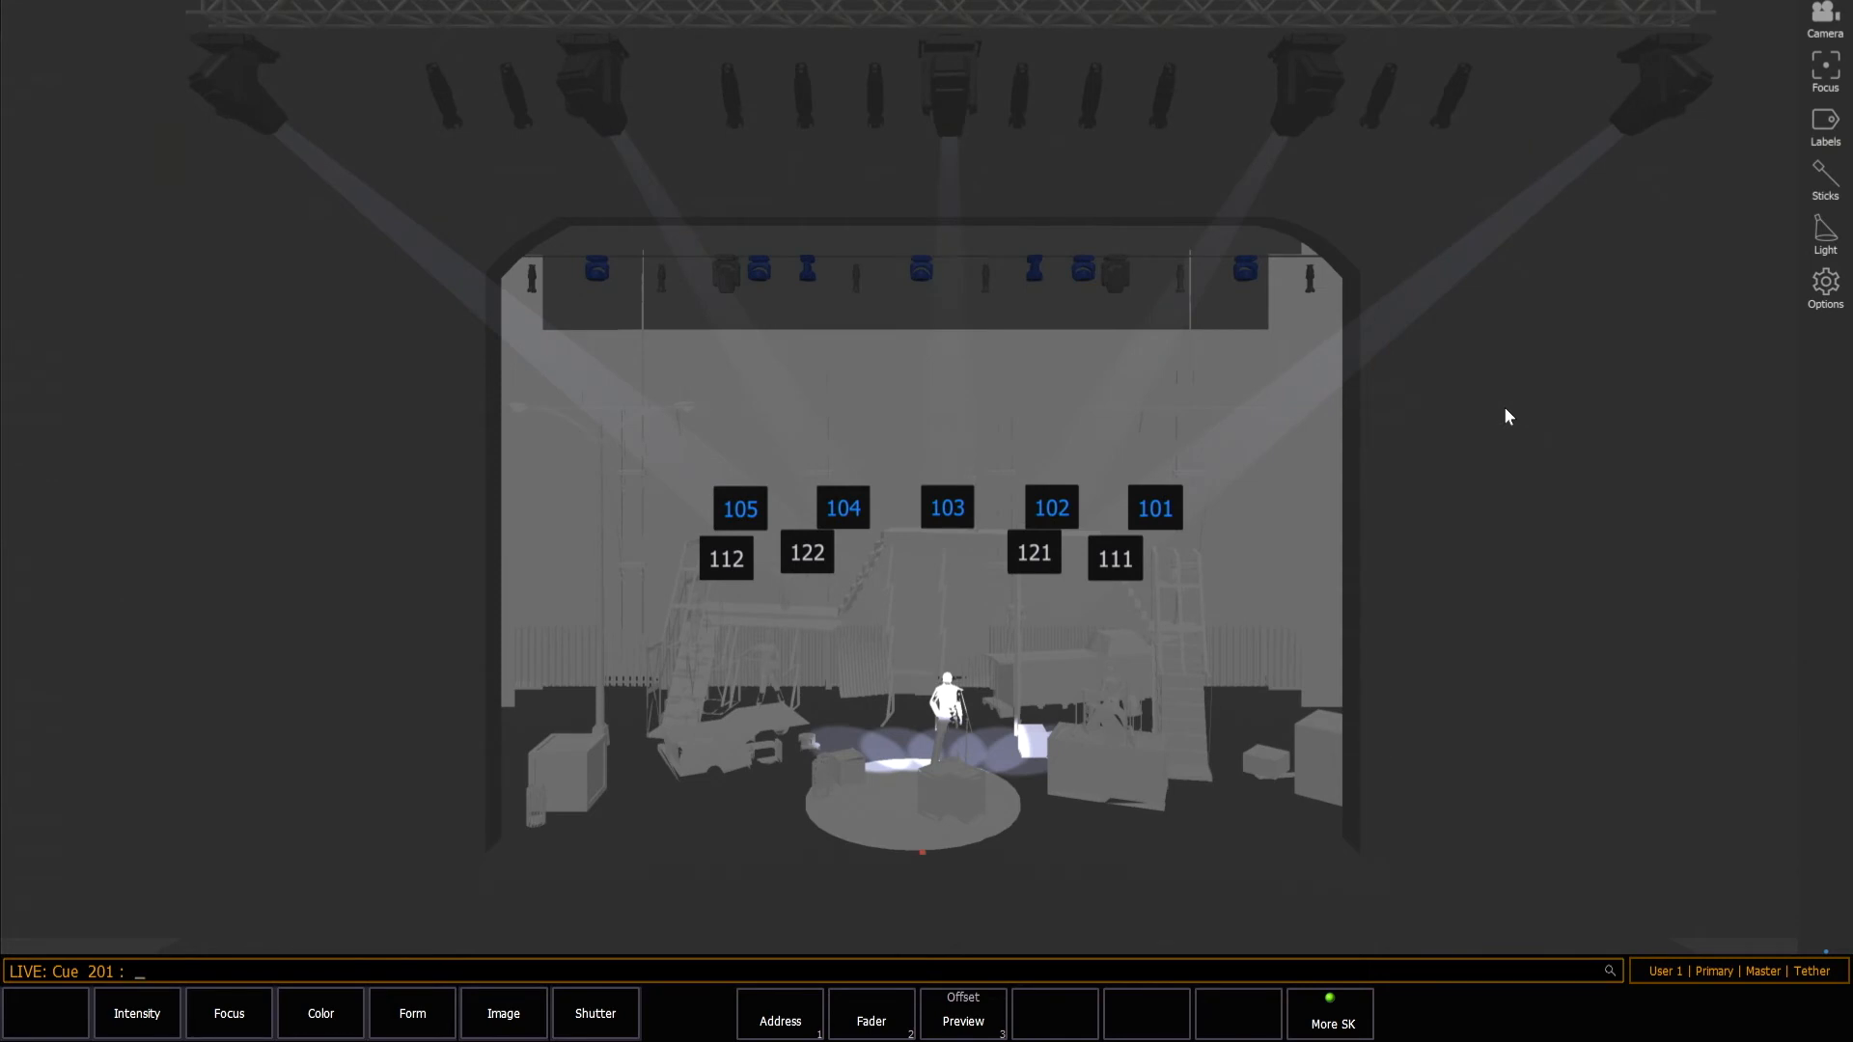
pyautogui.click(1110, 560)
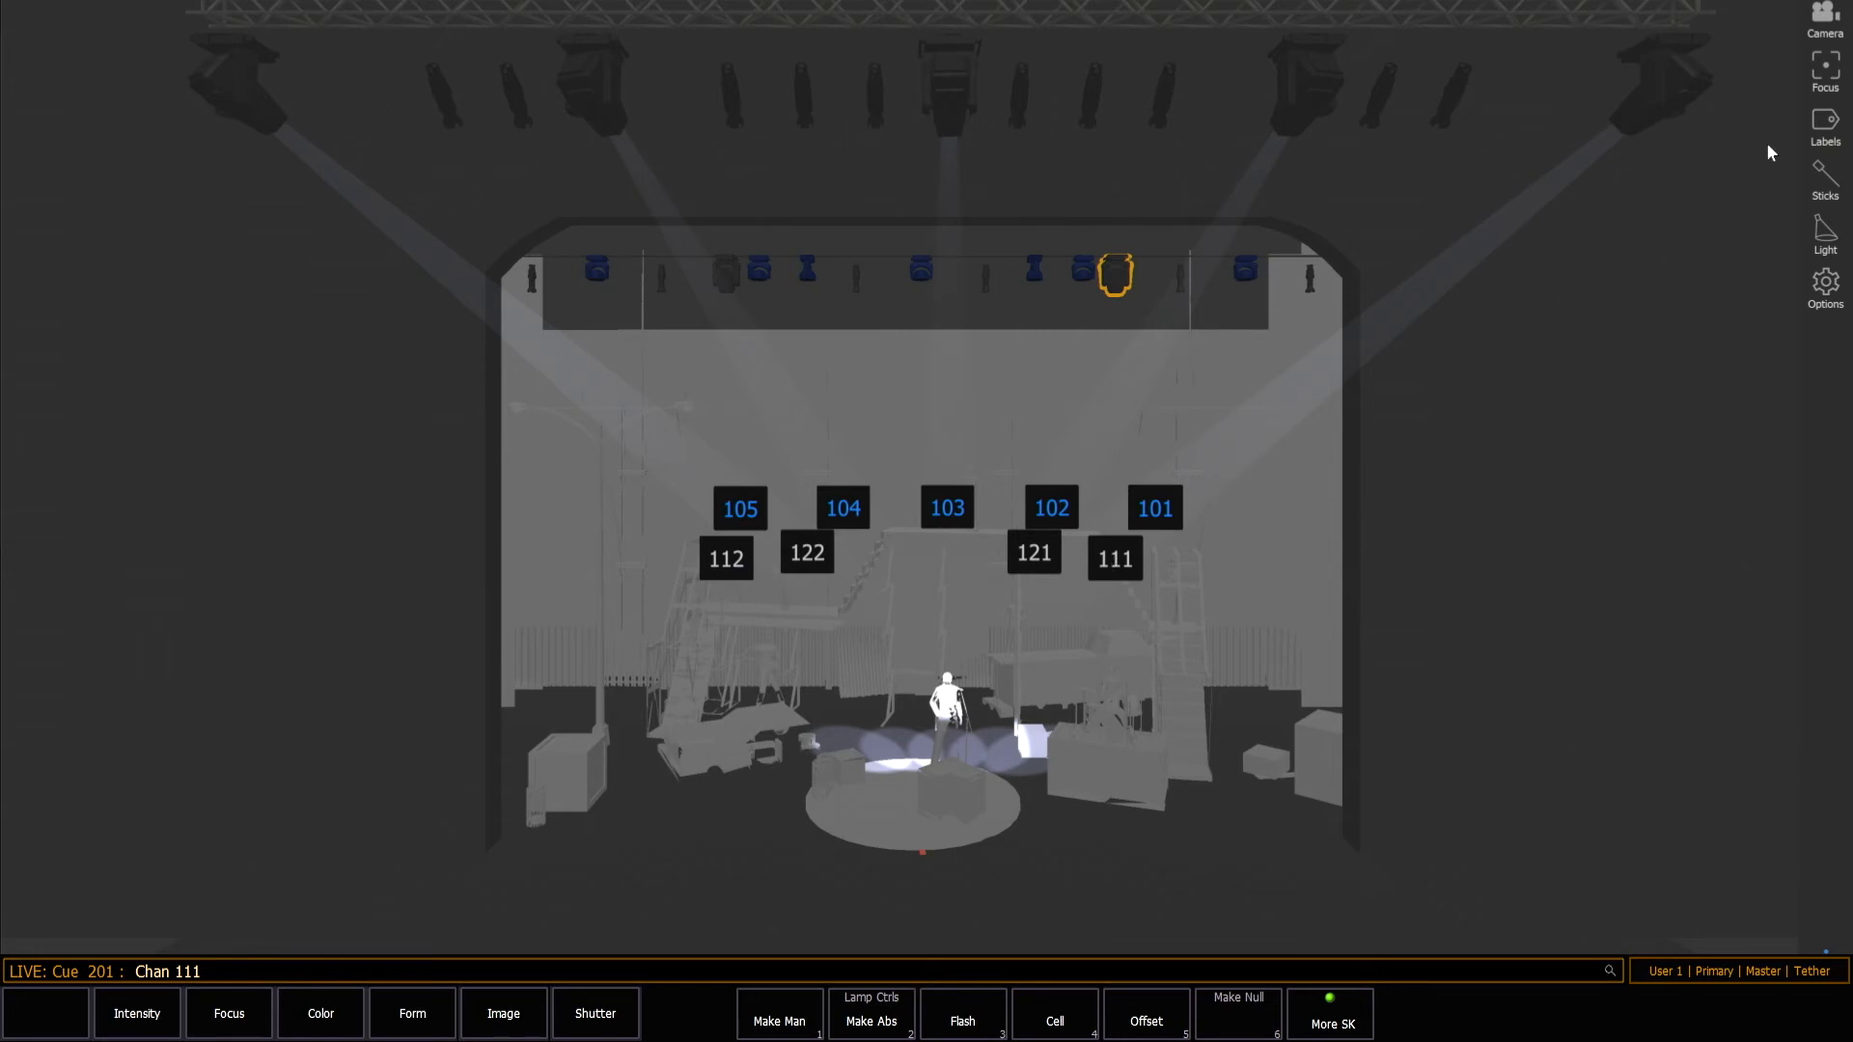
# Turn off the mover beam center labels and show focus handles for selected fixtures.
pyautogui.click(1823, 125)
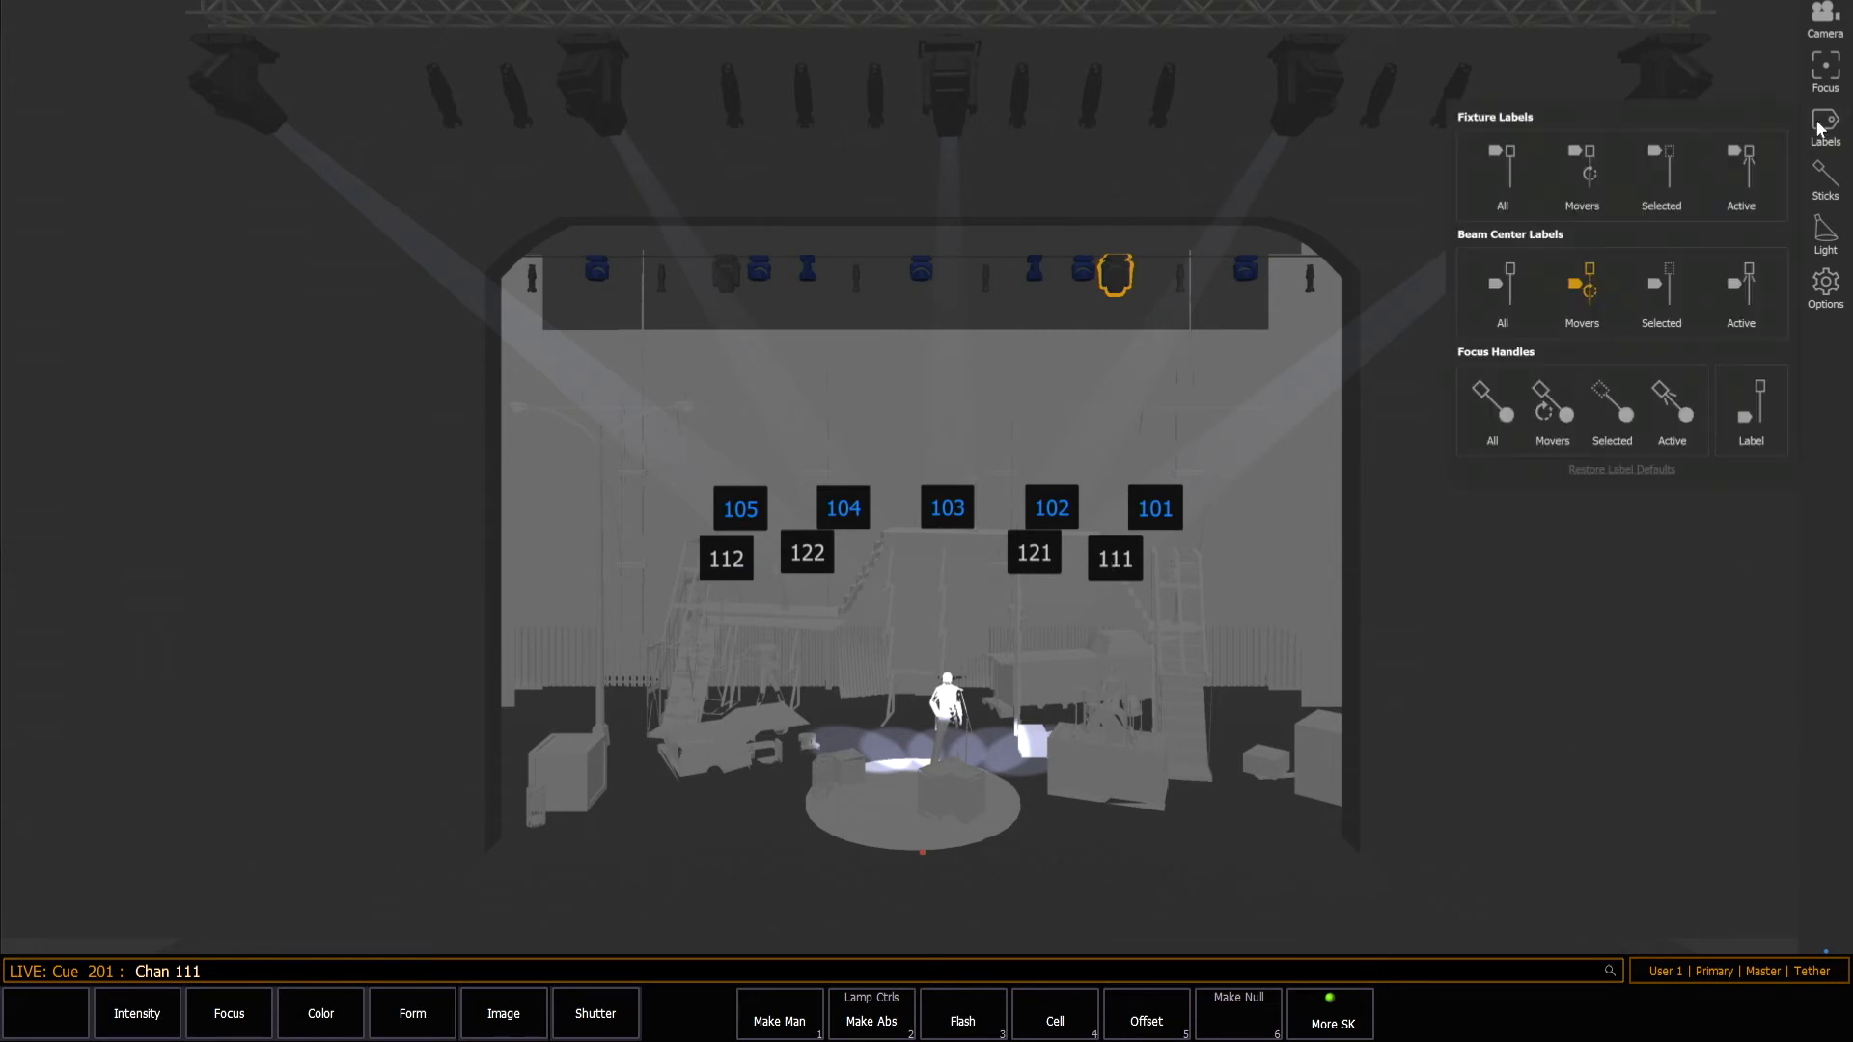
pyautogui.click(1596, 276)
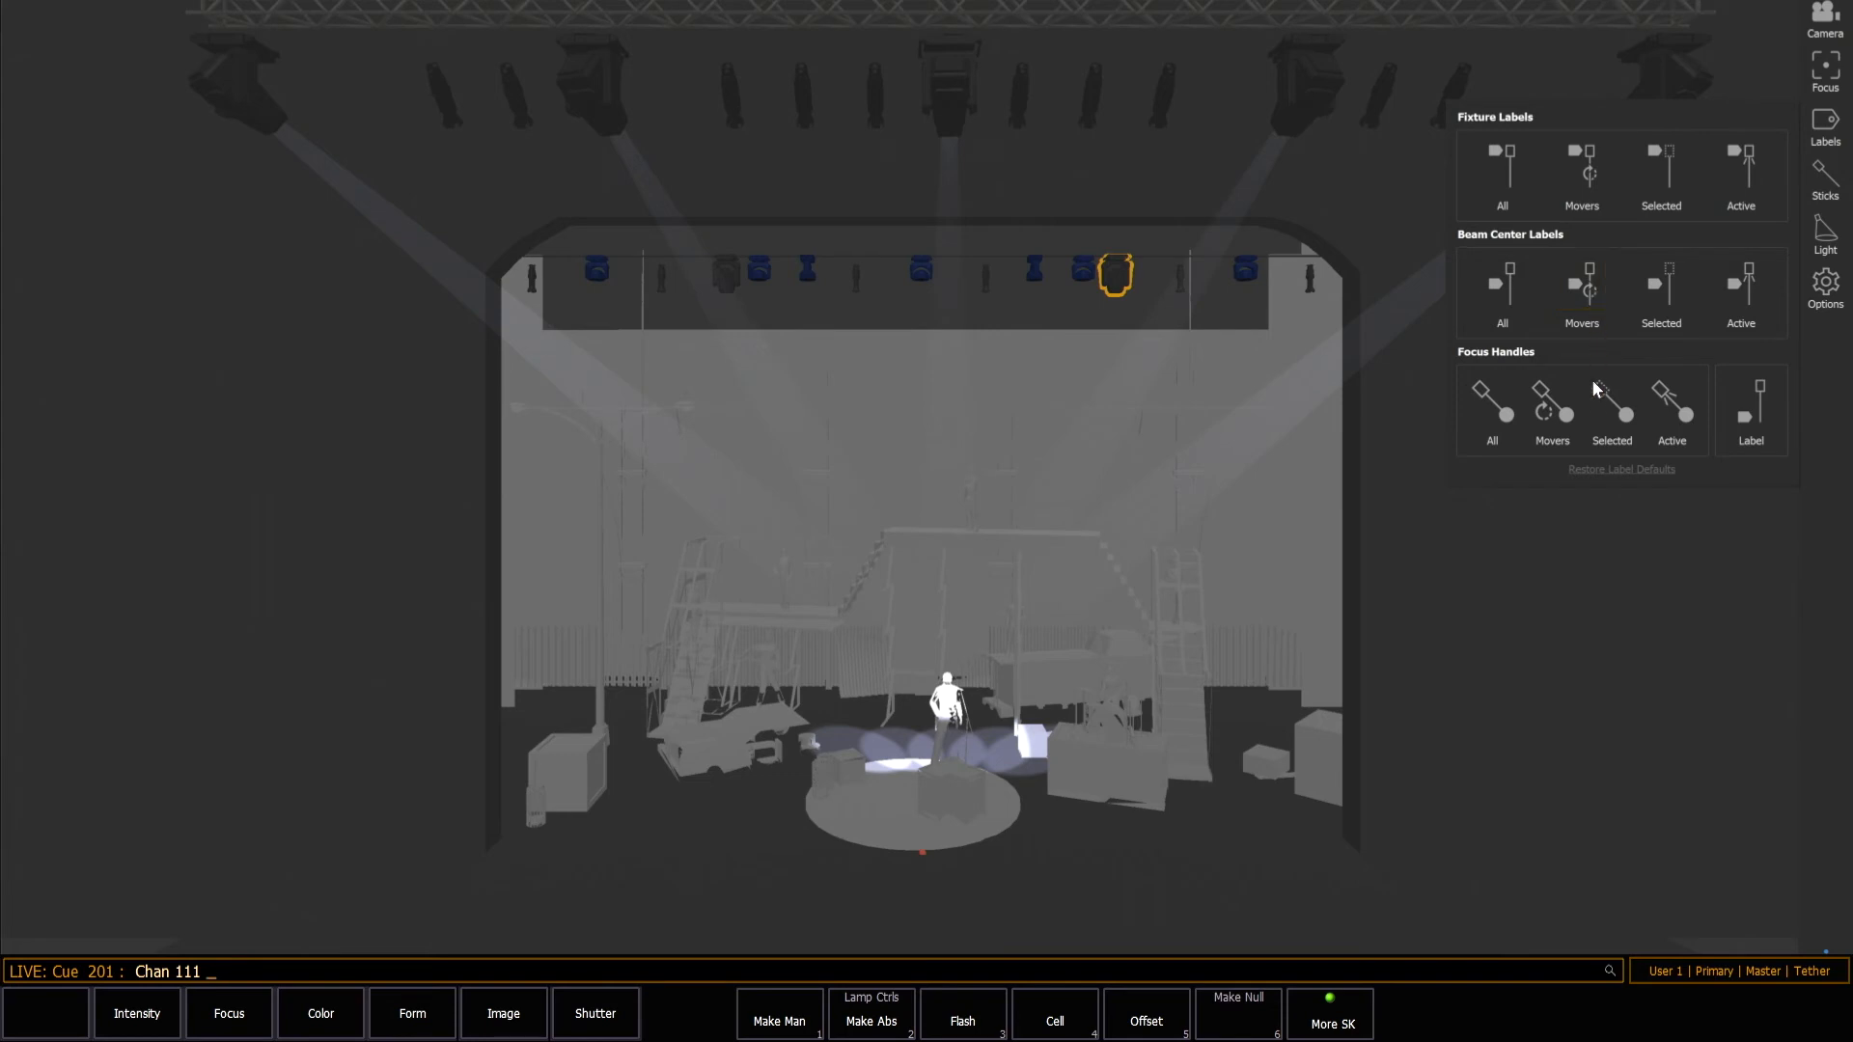
pyautogui.click(1597, 407)
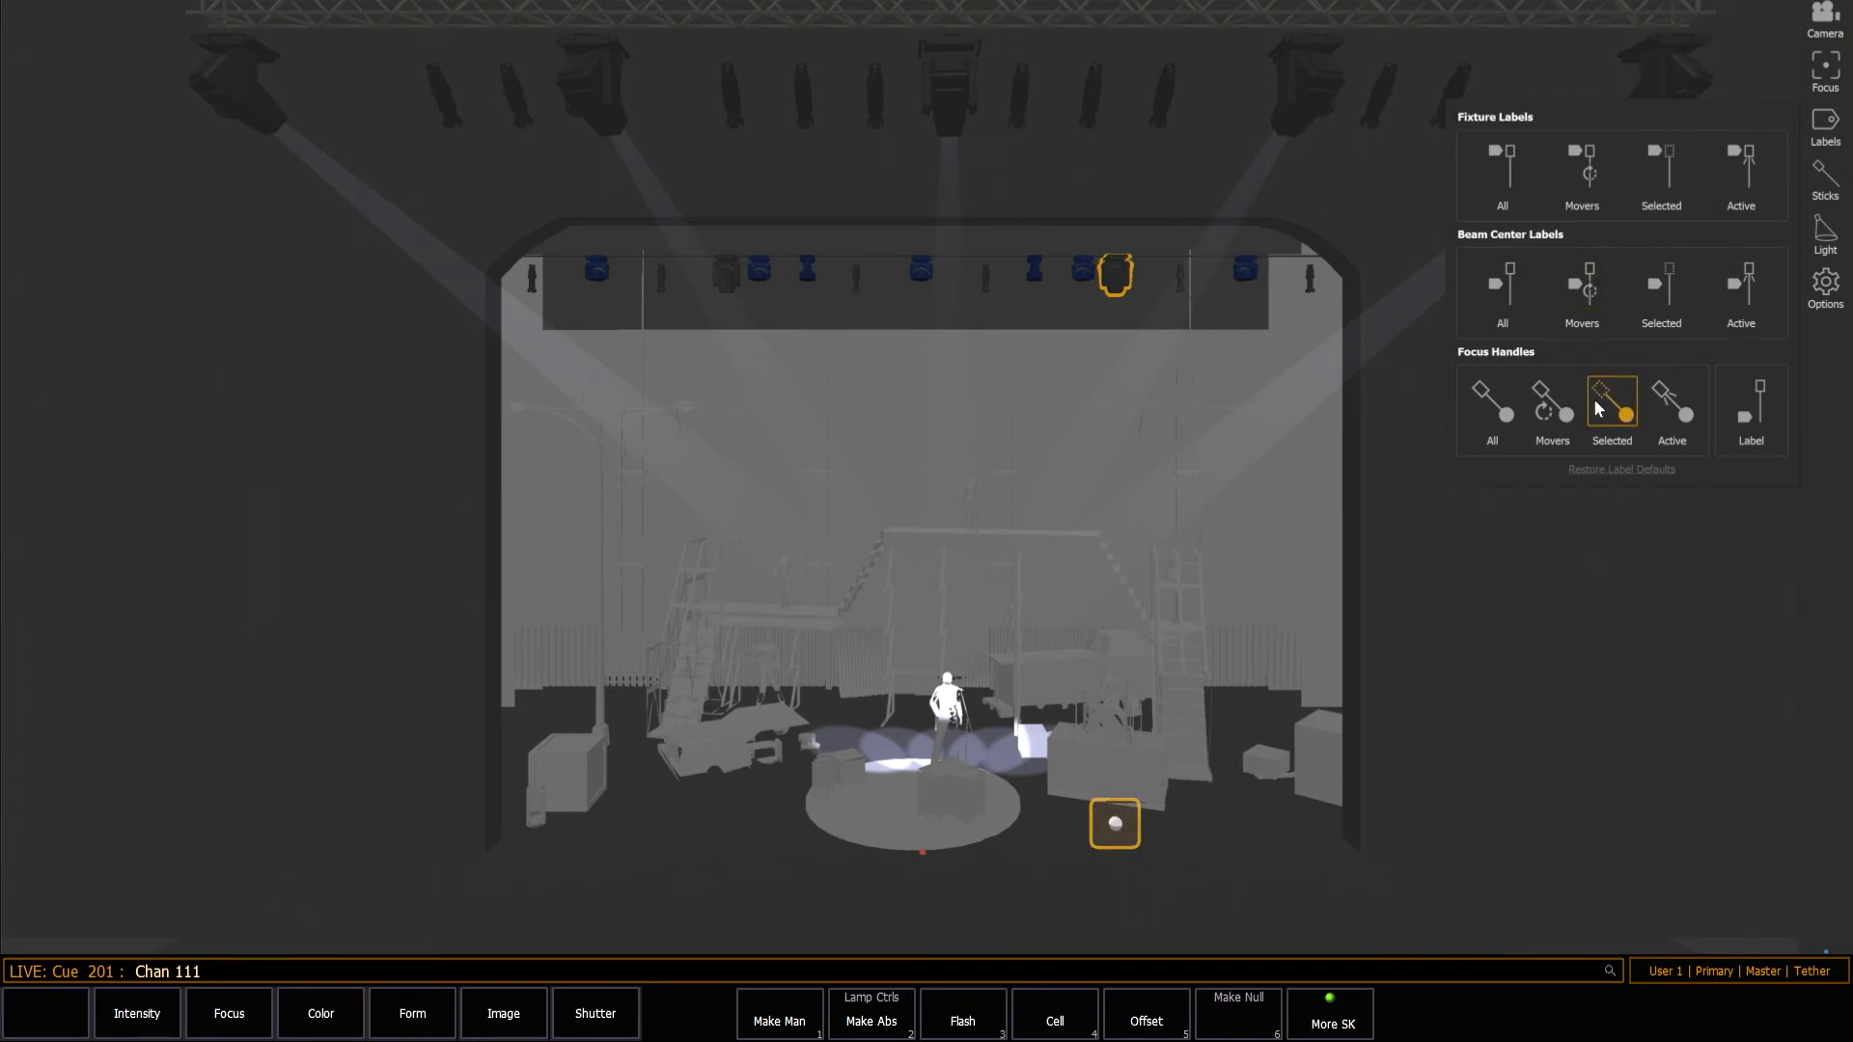
pyautogui.click(1517, 557)
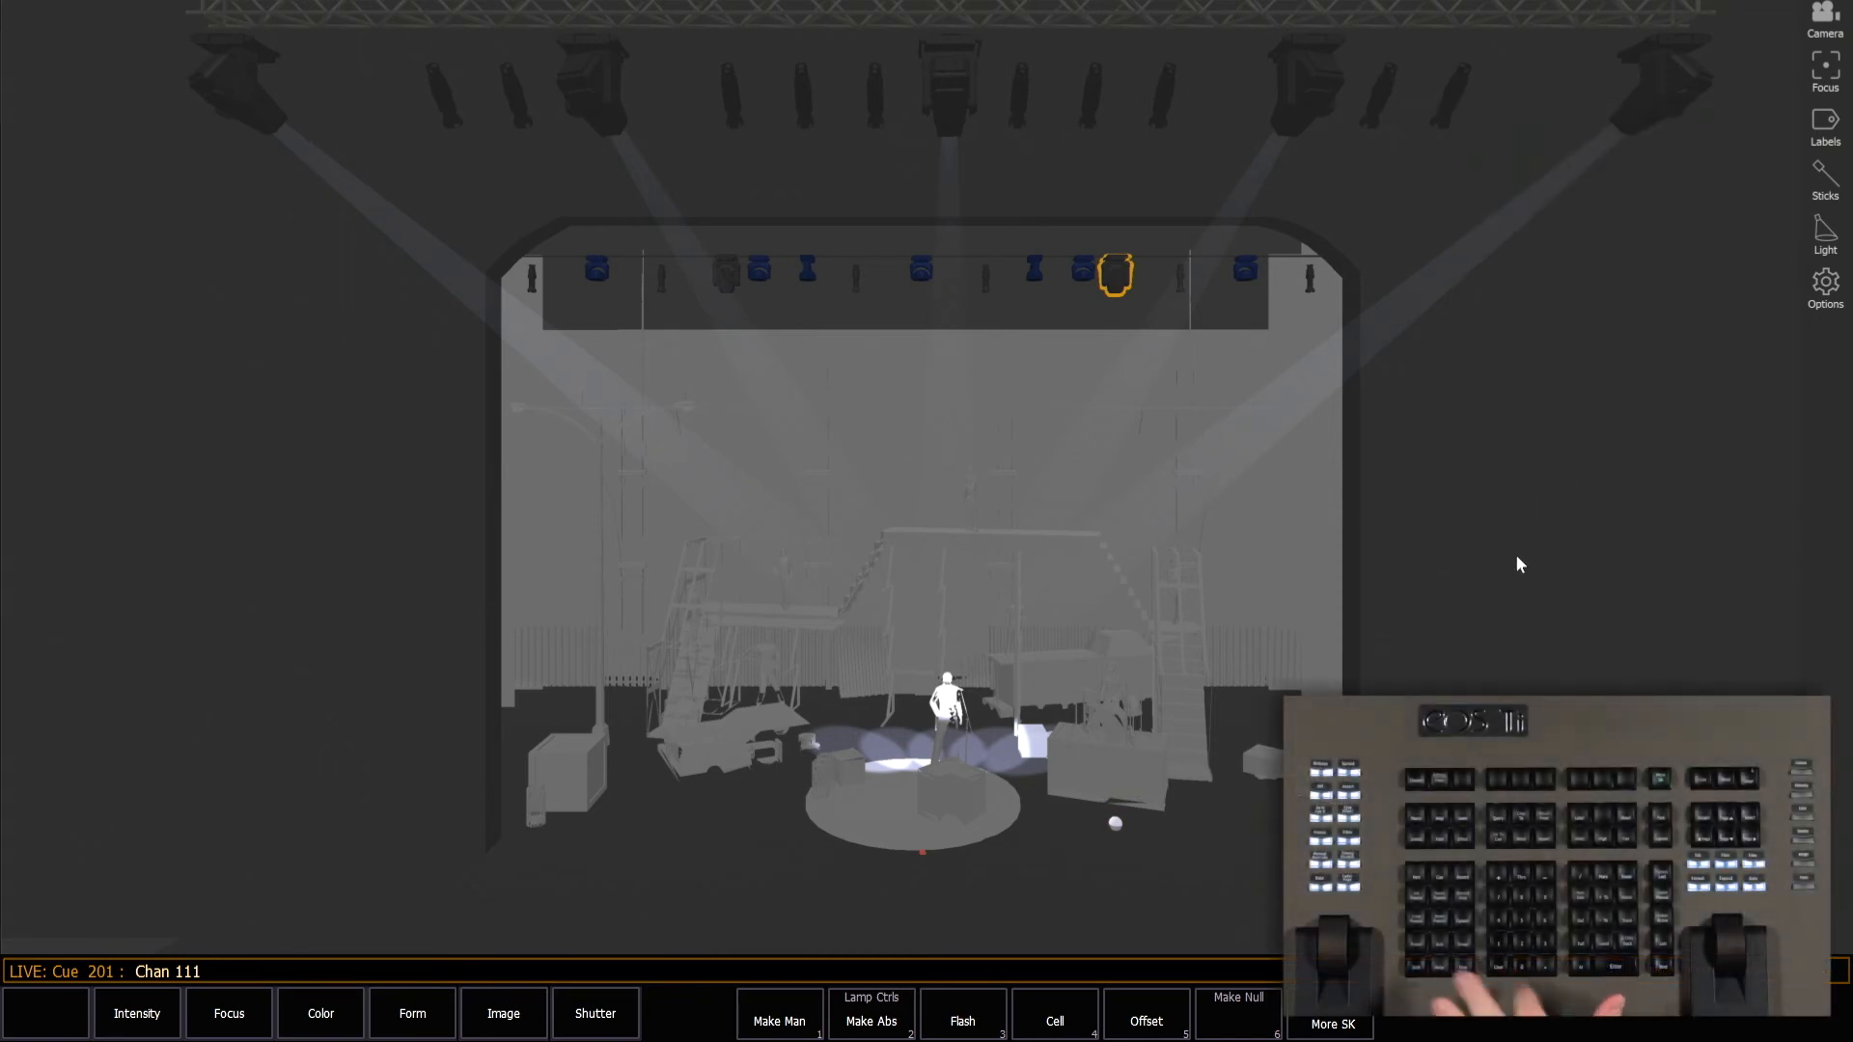
# Select channel 101 instead of 111 and move its focus handle from the standing figure across the round platform to the open stage floor beside it.
pyautogui.hotkey('shift', 'BackSpace')
pyautogui.write('101')
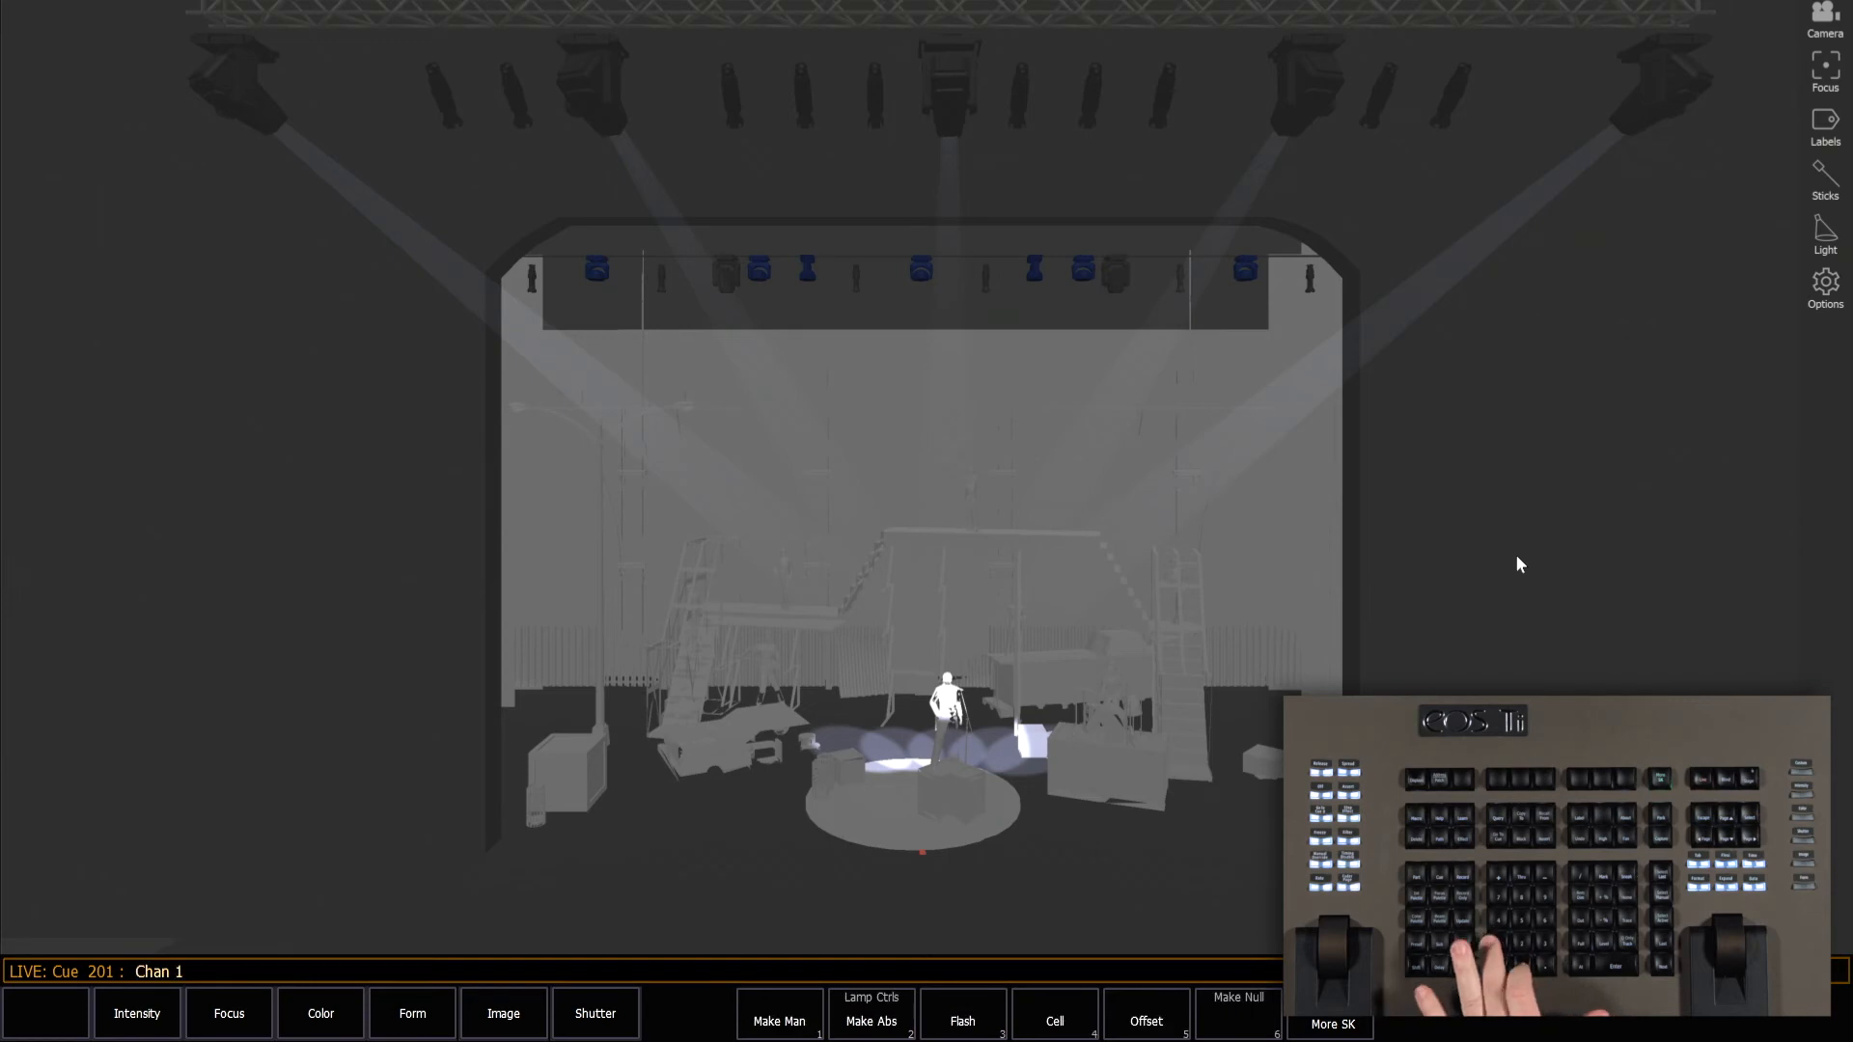
pyautogui.press('Return')
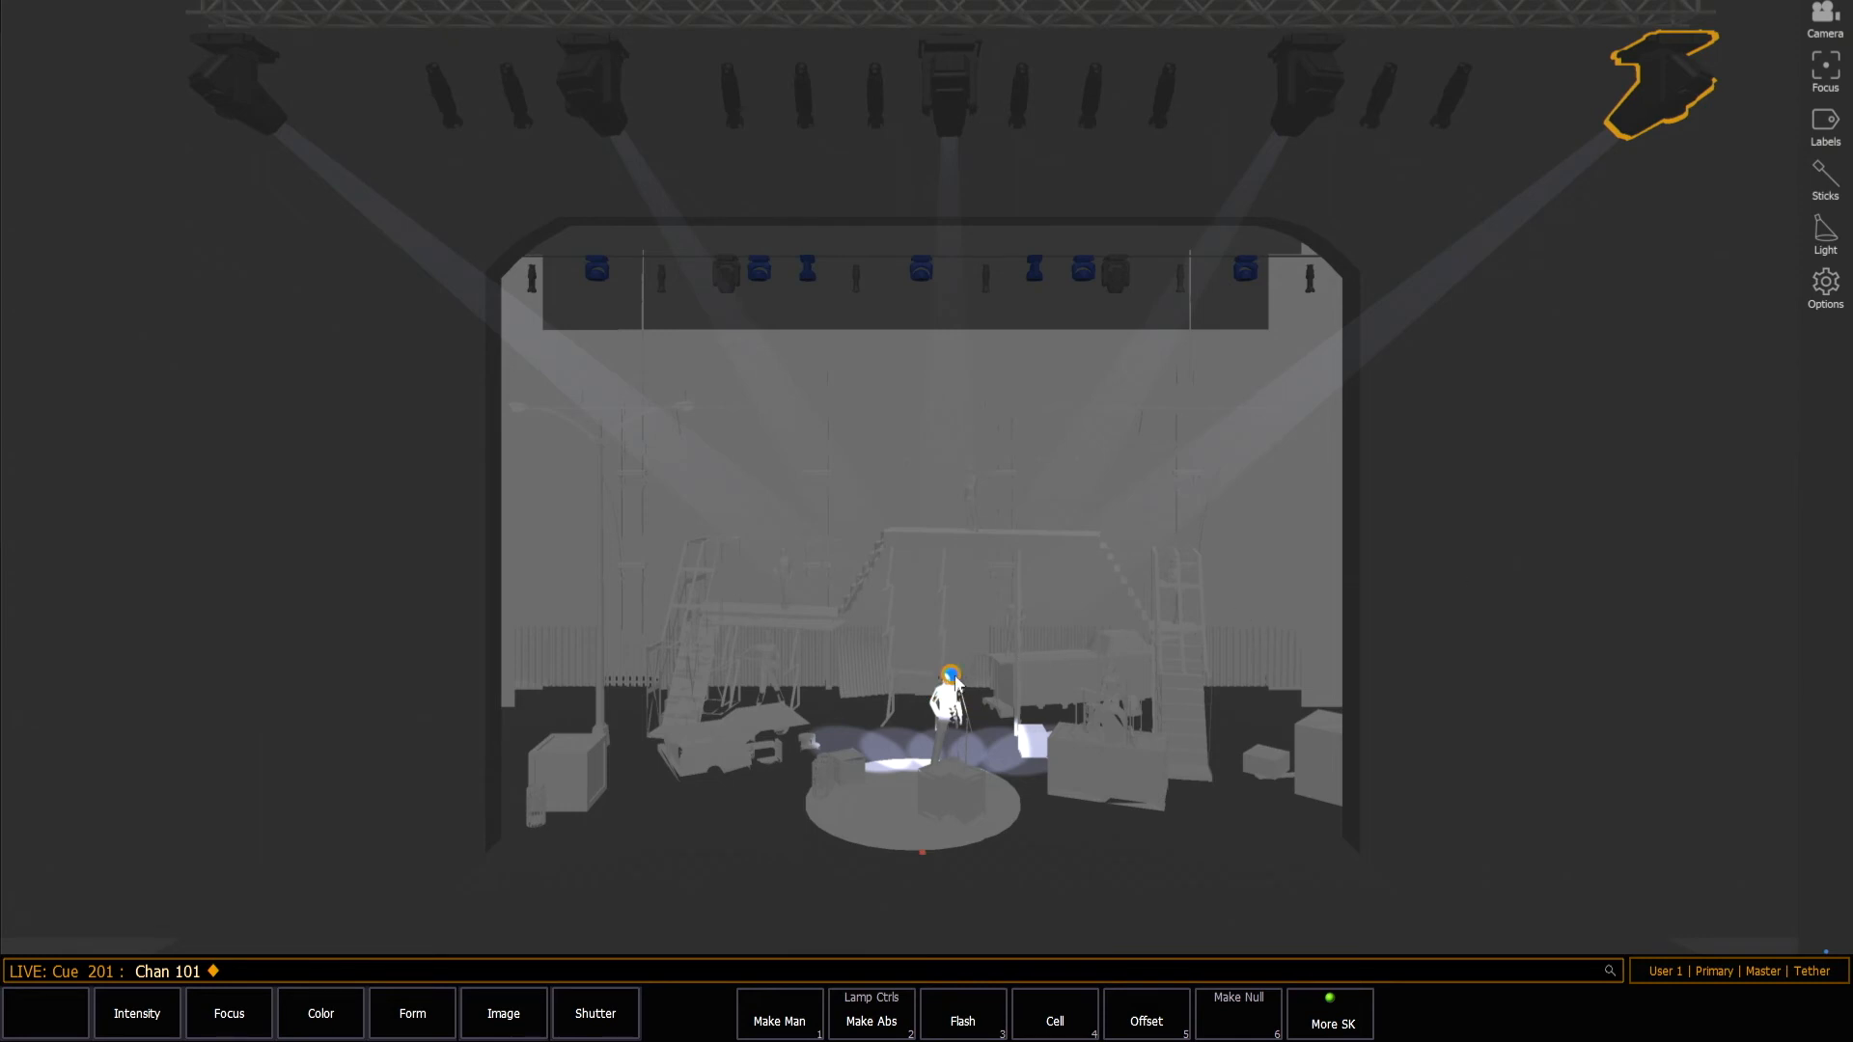
pyautogui.moveTo(951, 673); pyautogui.dragTo(936, 803)
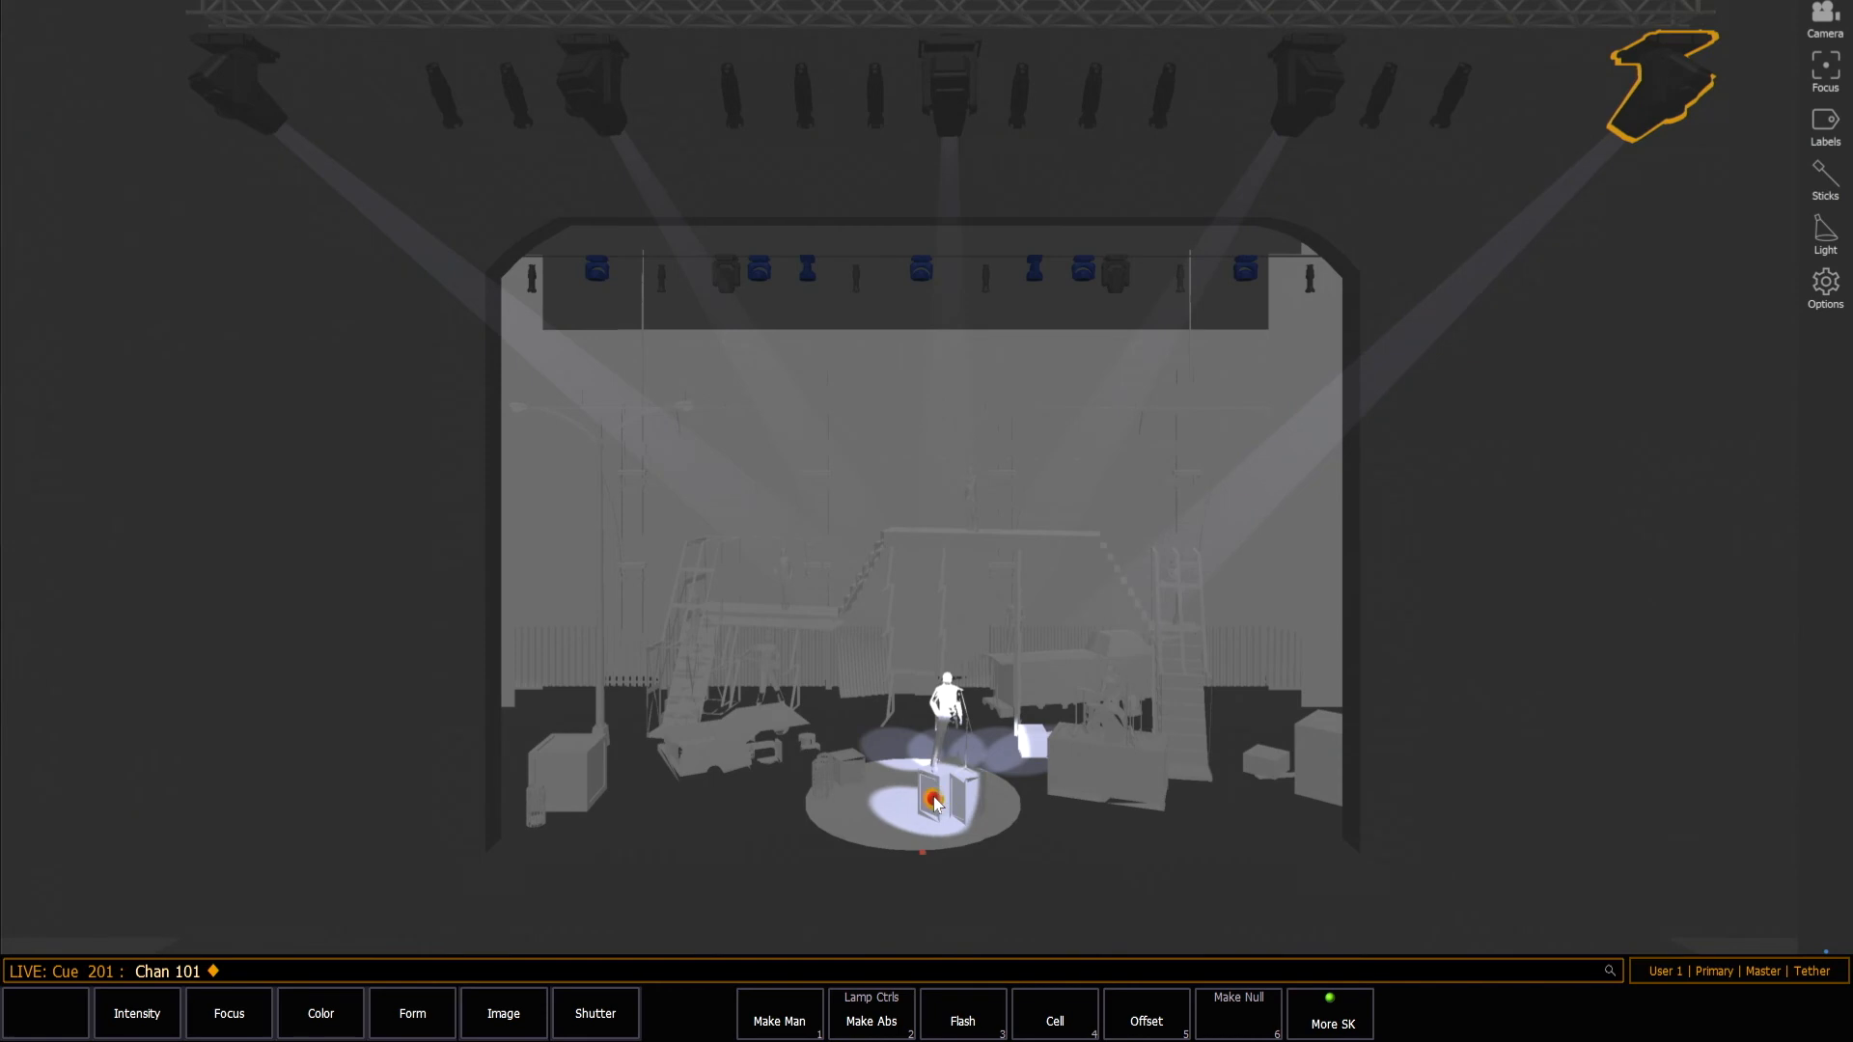
pyautogui.moveTo(936, 803); pyautogui.dragTo(693, 820)
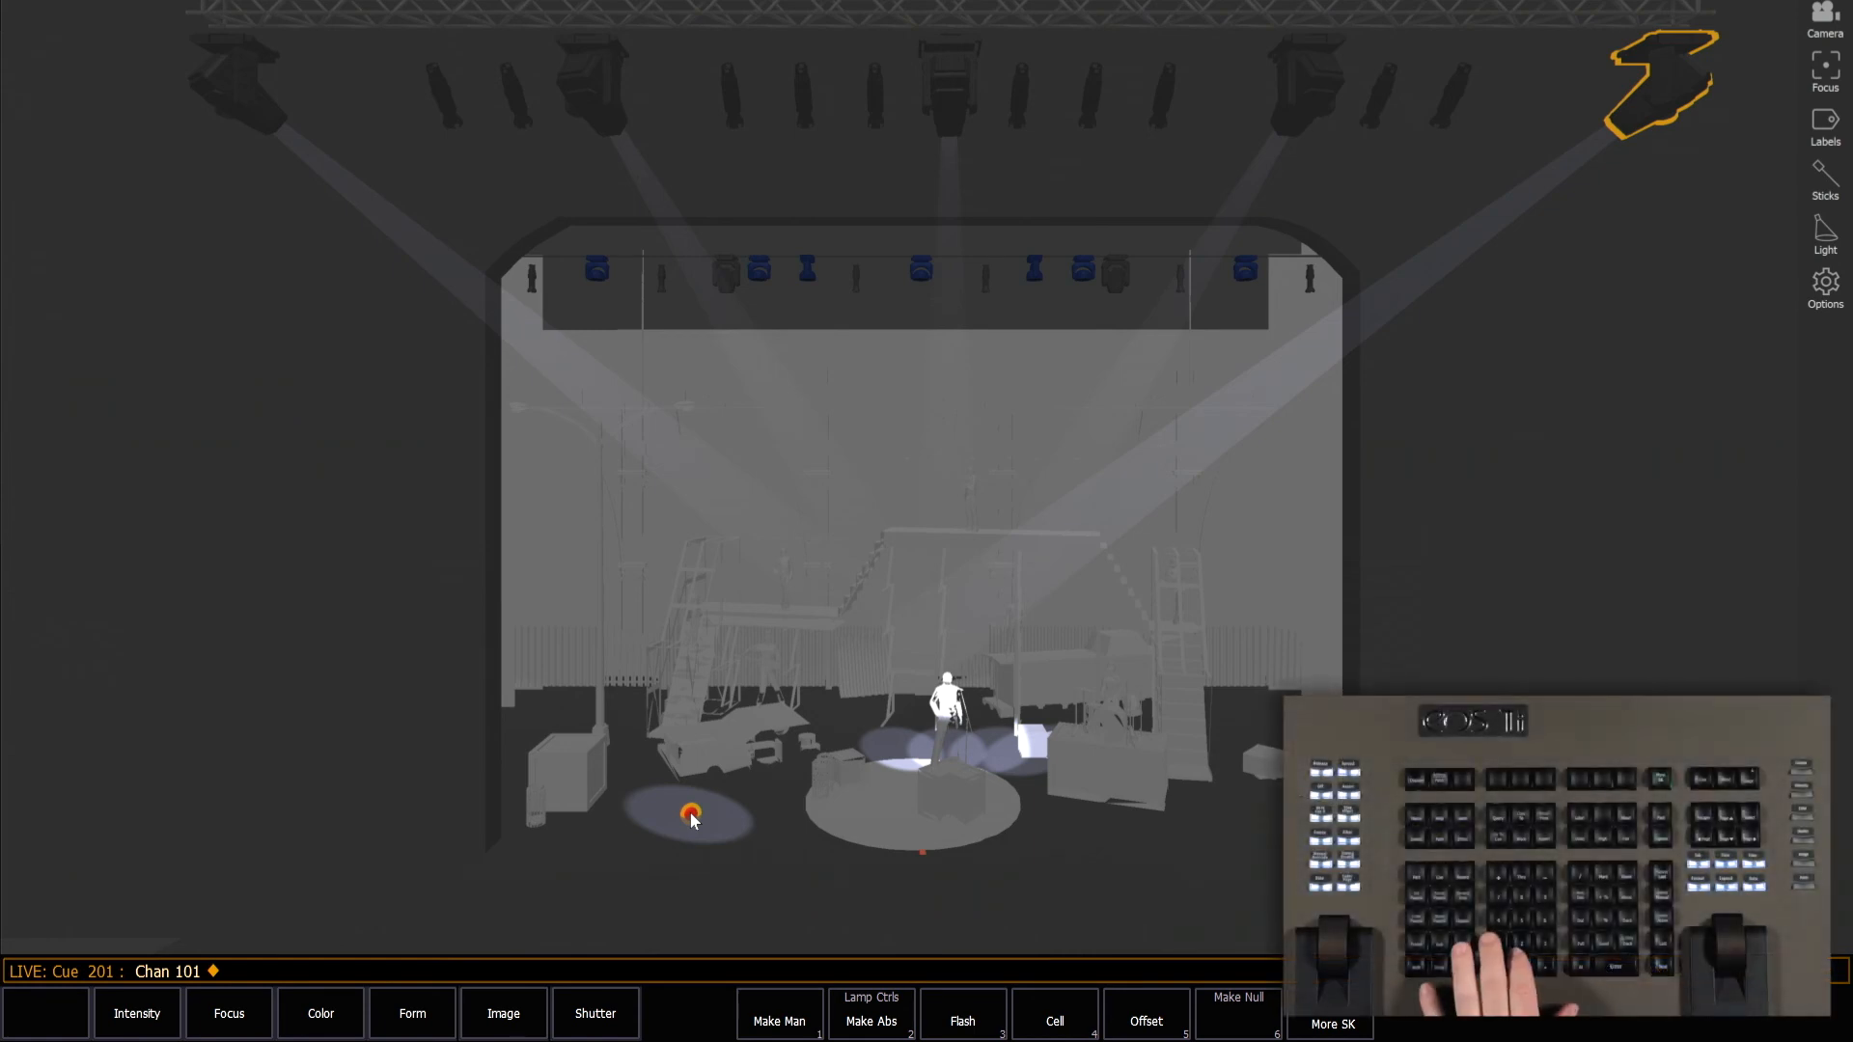
# Select channels 101 through 105 and send them to their home position.
pyautogui.write('101 Thru 105')
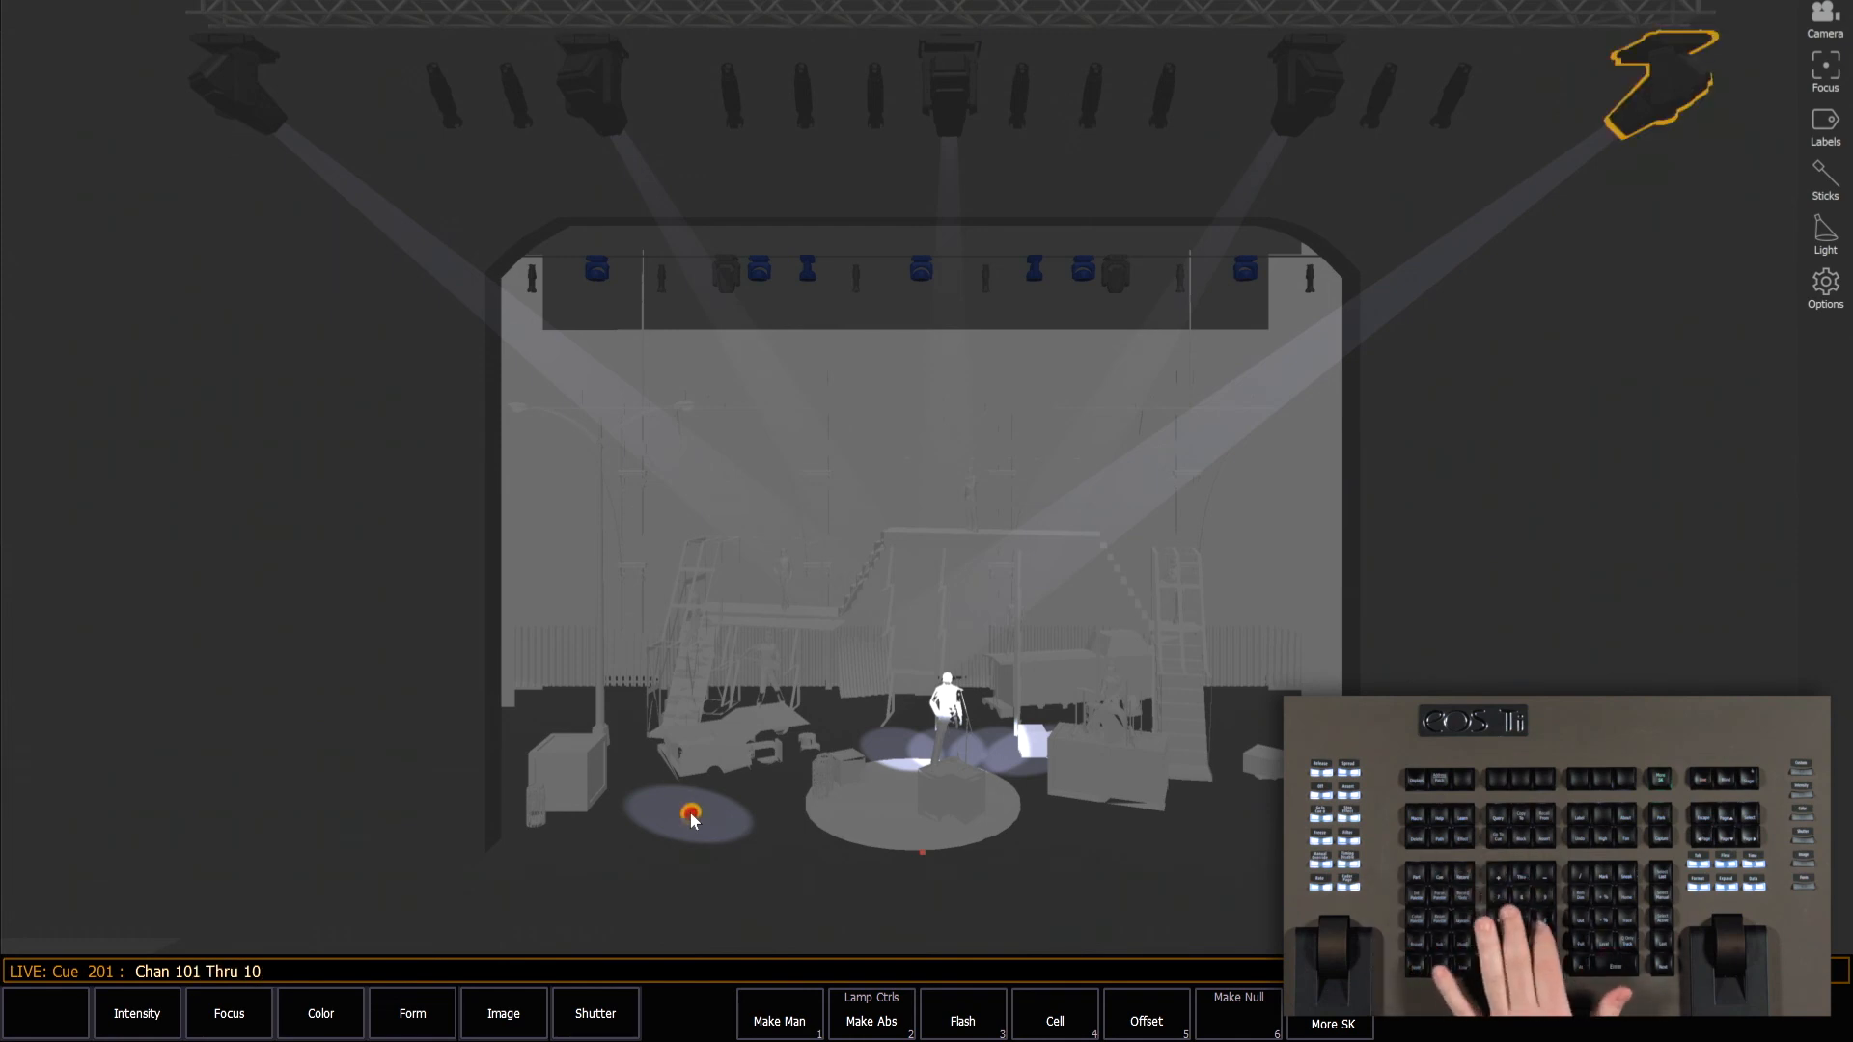
pyautogui.press('Home')
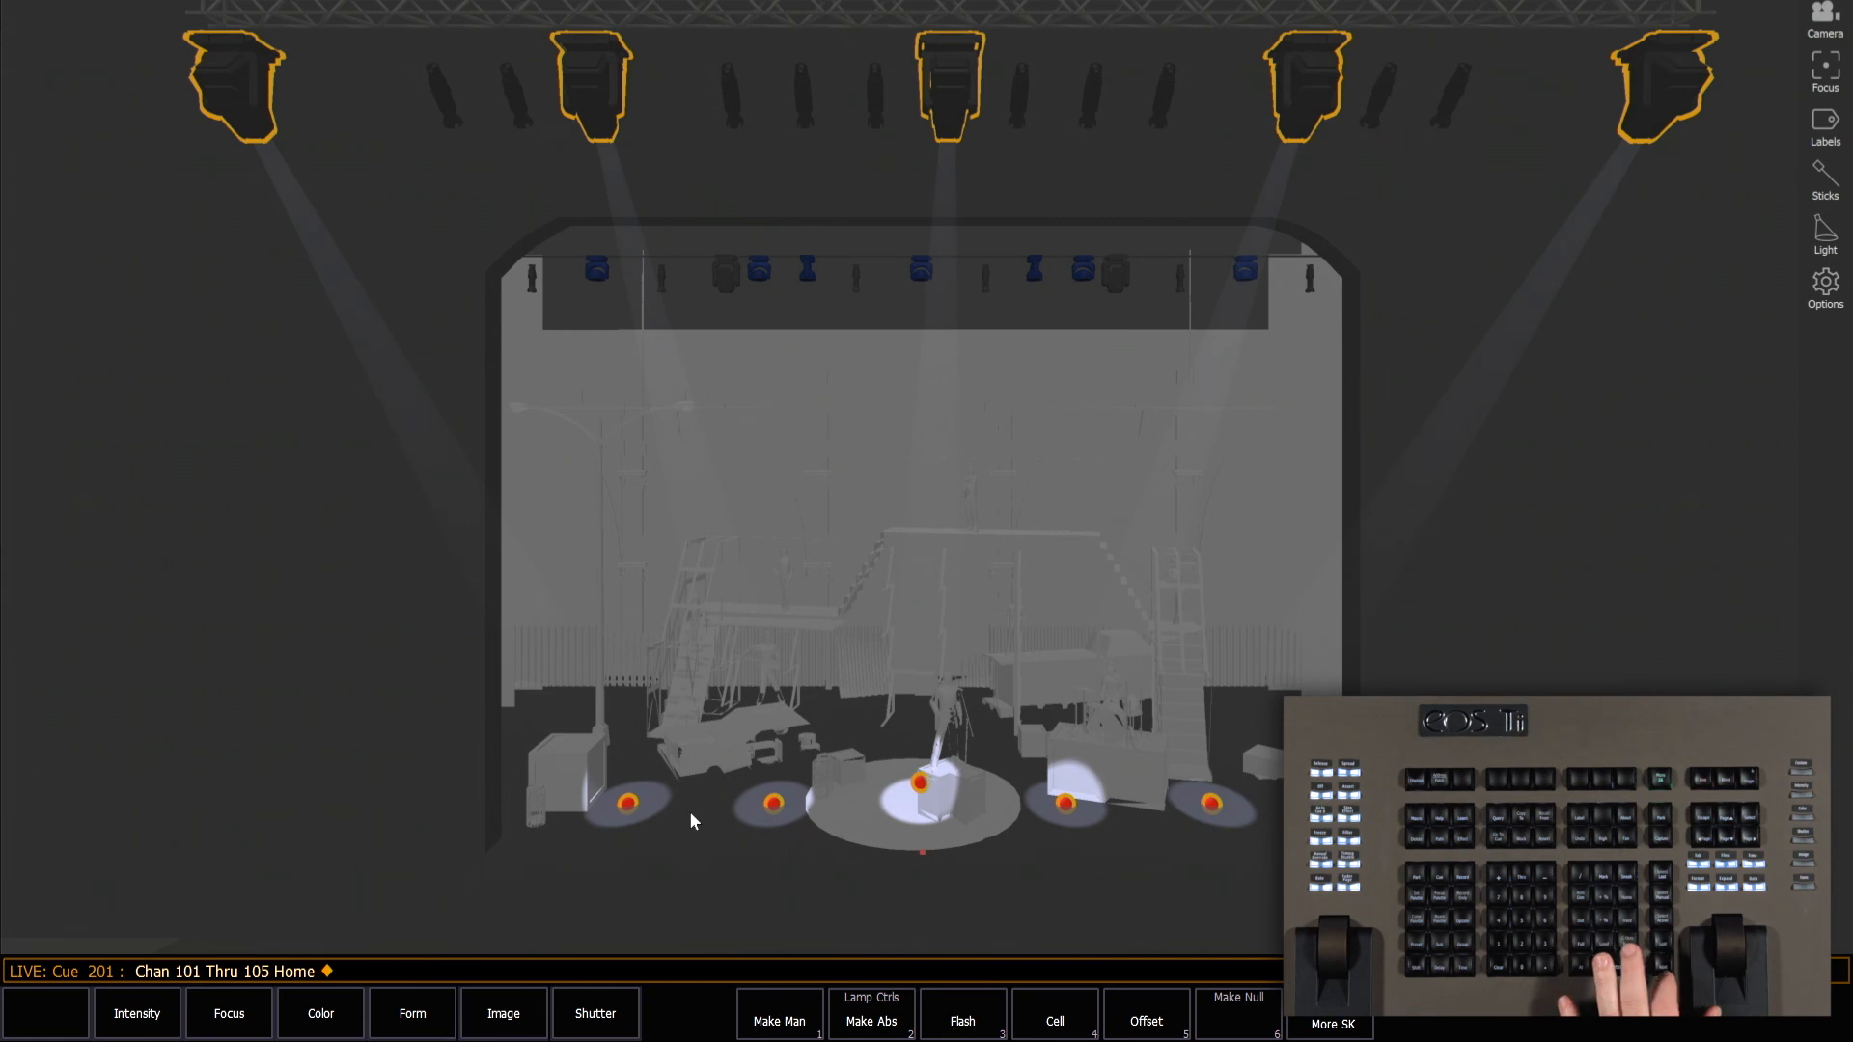
# Step through channels 102, 103 and 104 of the selection, moving each one's focus handle further upstage, with 103 behind the round platform.
pyautogui.press('pagedown')
pyautogui.press('pagedown')
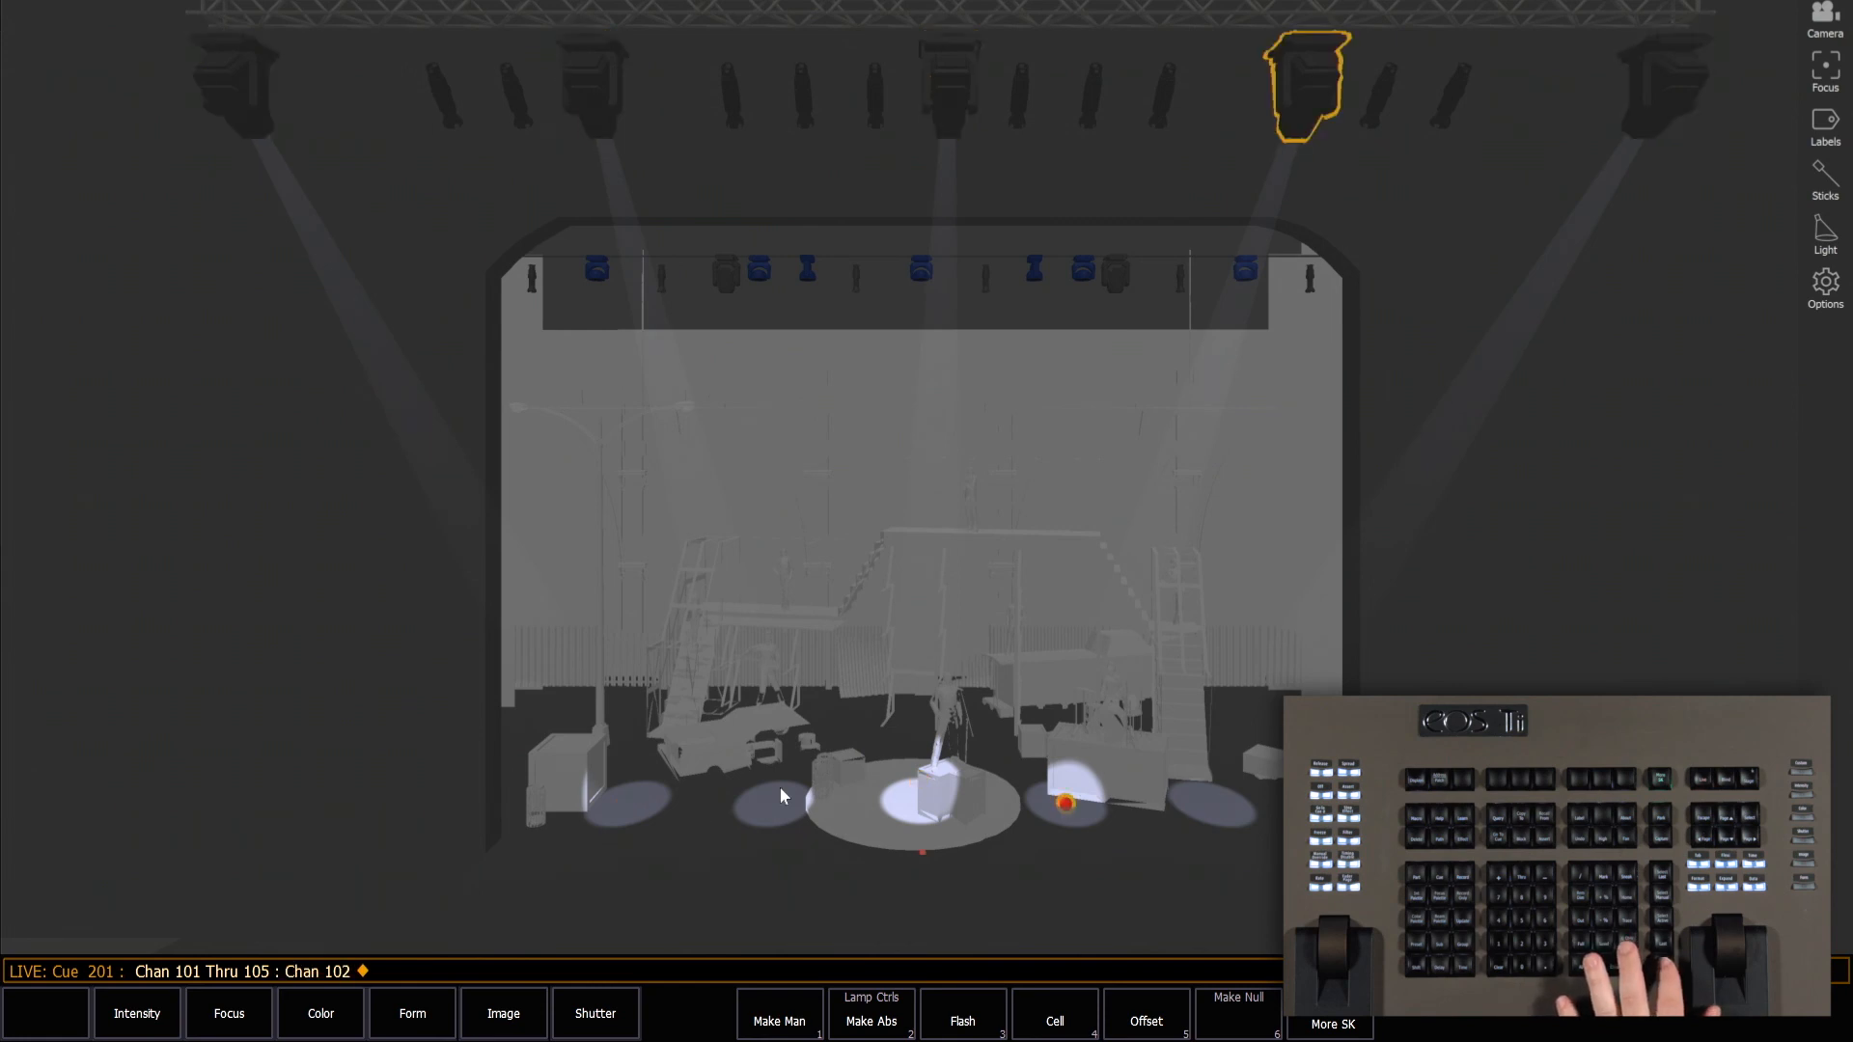
pyautogui.moveTo(1065, 799); pyautogui.dragTo(1029, 765)
pyautogui.press('pagedown')
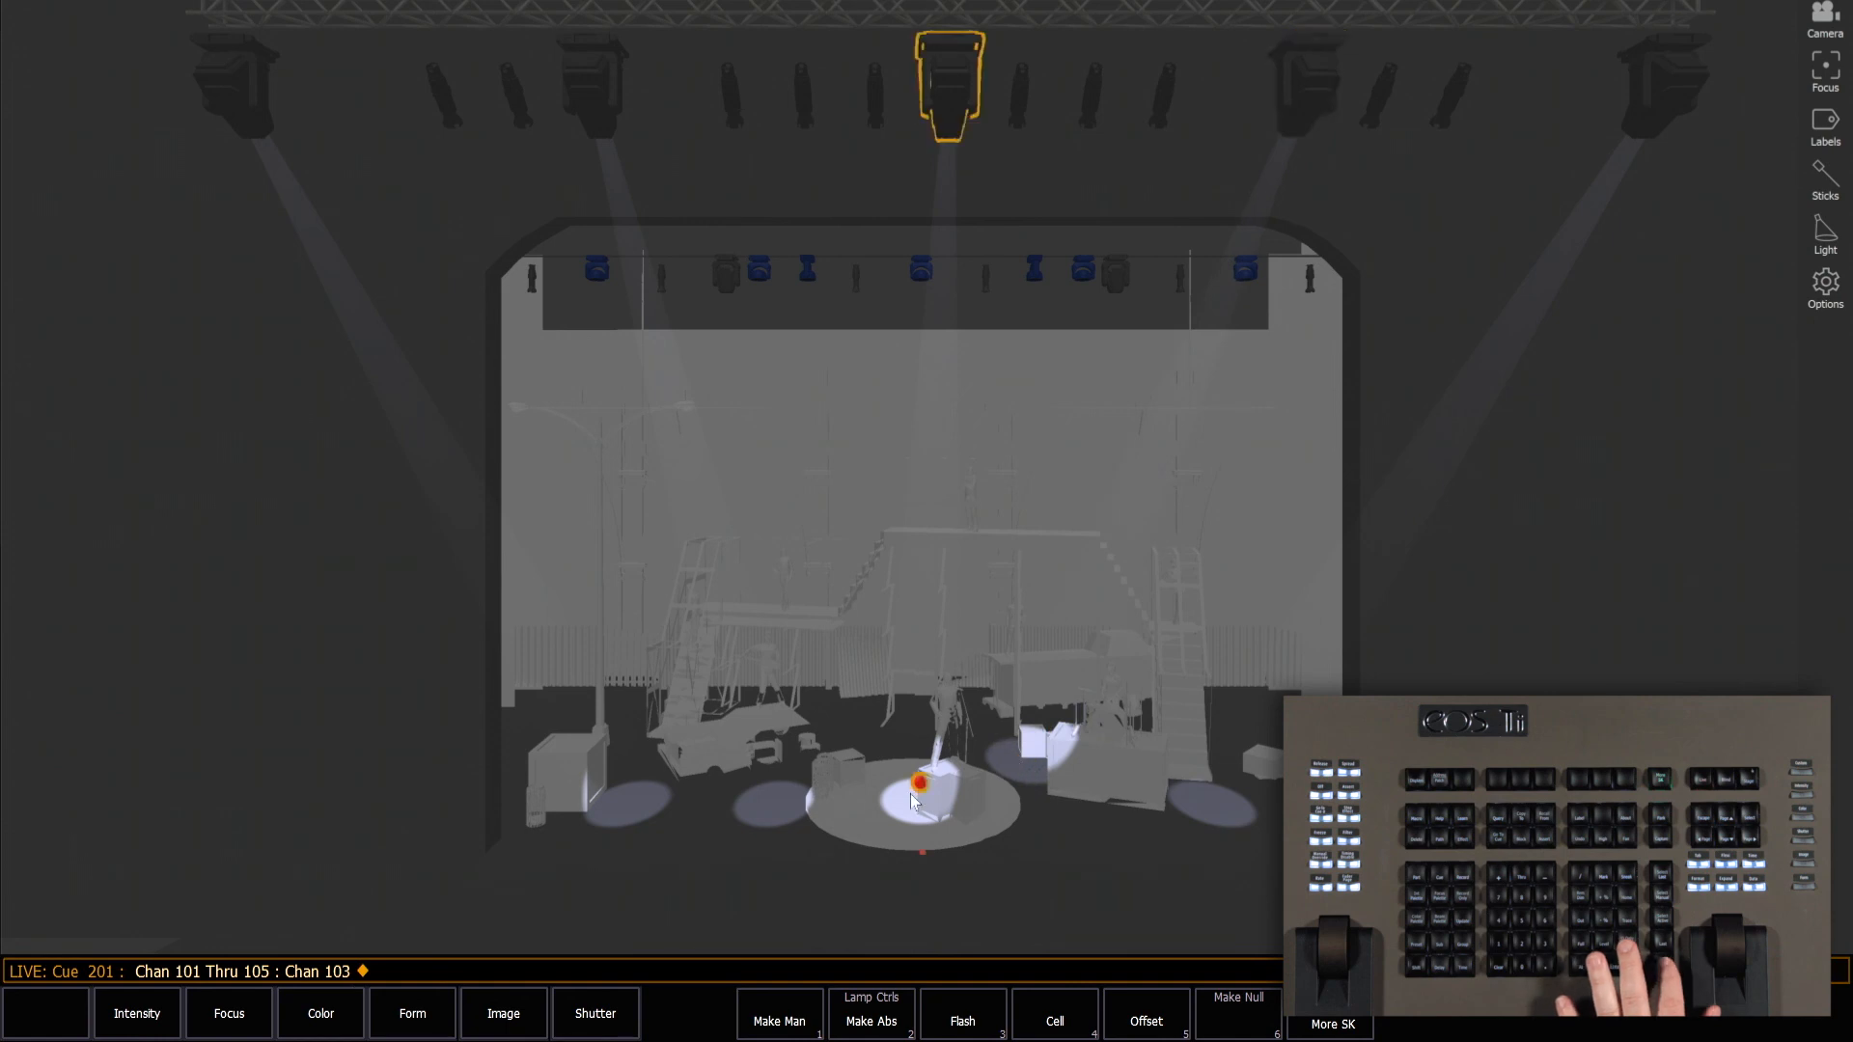
pyautogui.moveTo(917, 749); pyautogui.dragTo(876, 743)
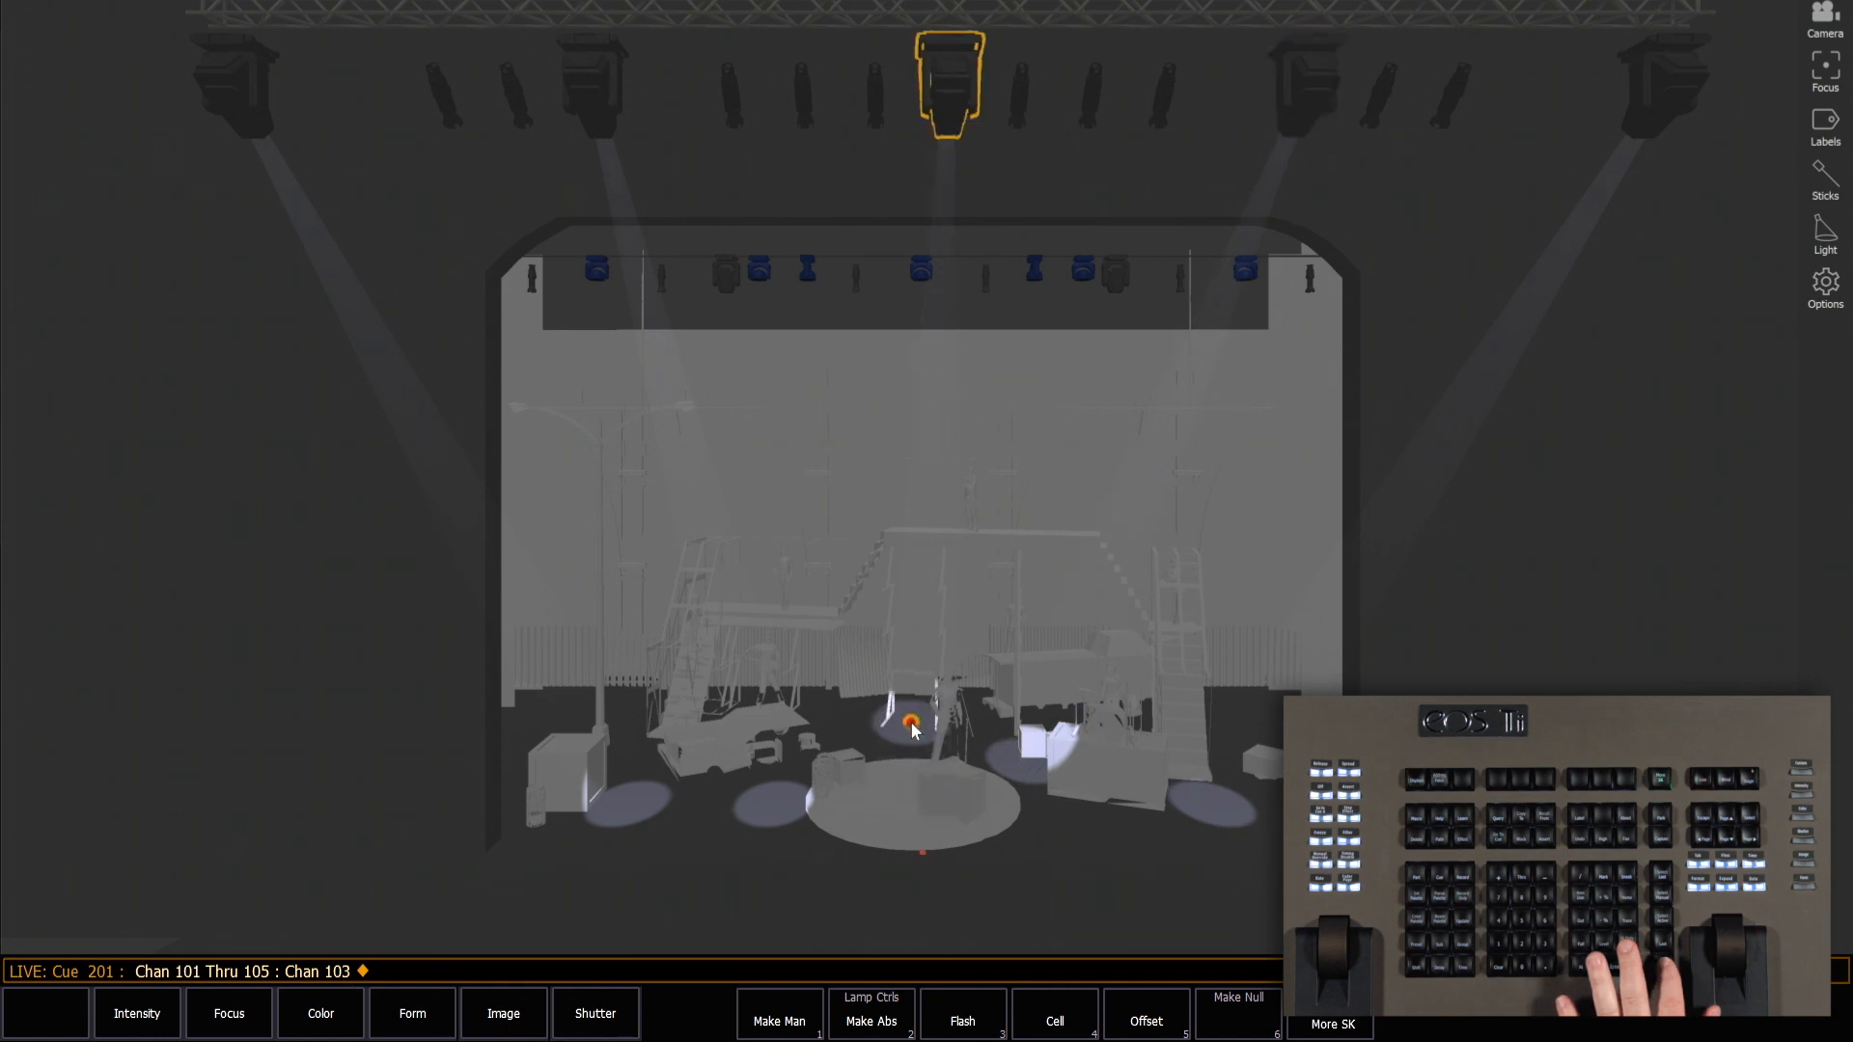
pyautogui.press('pagedown')
pyautogui.moveTo(773, 803); pyautogui.dragTo(784, 751)
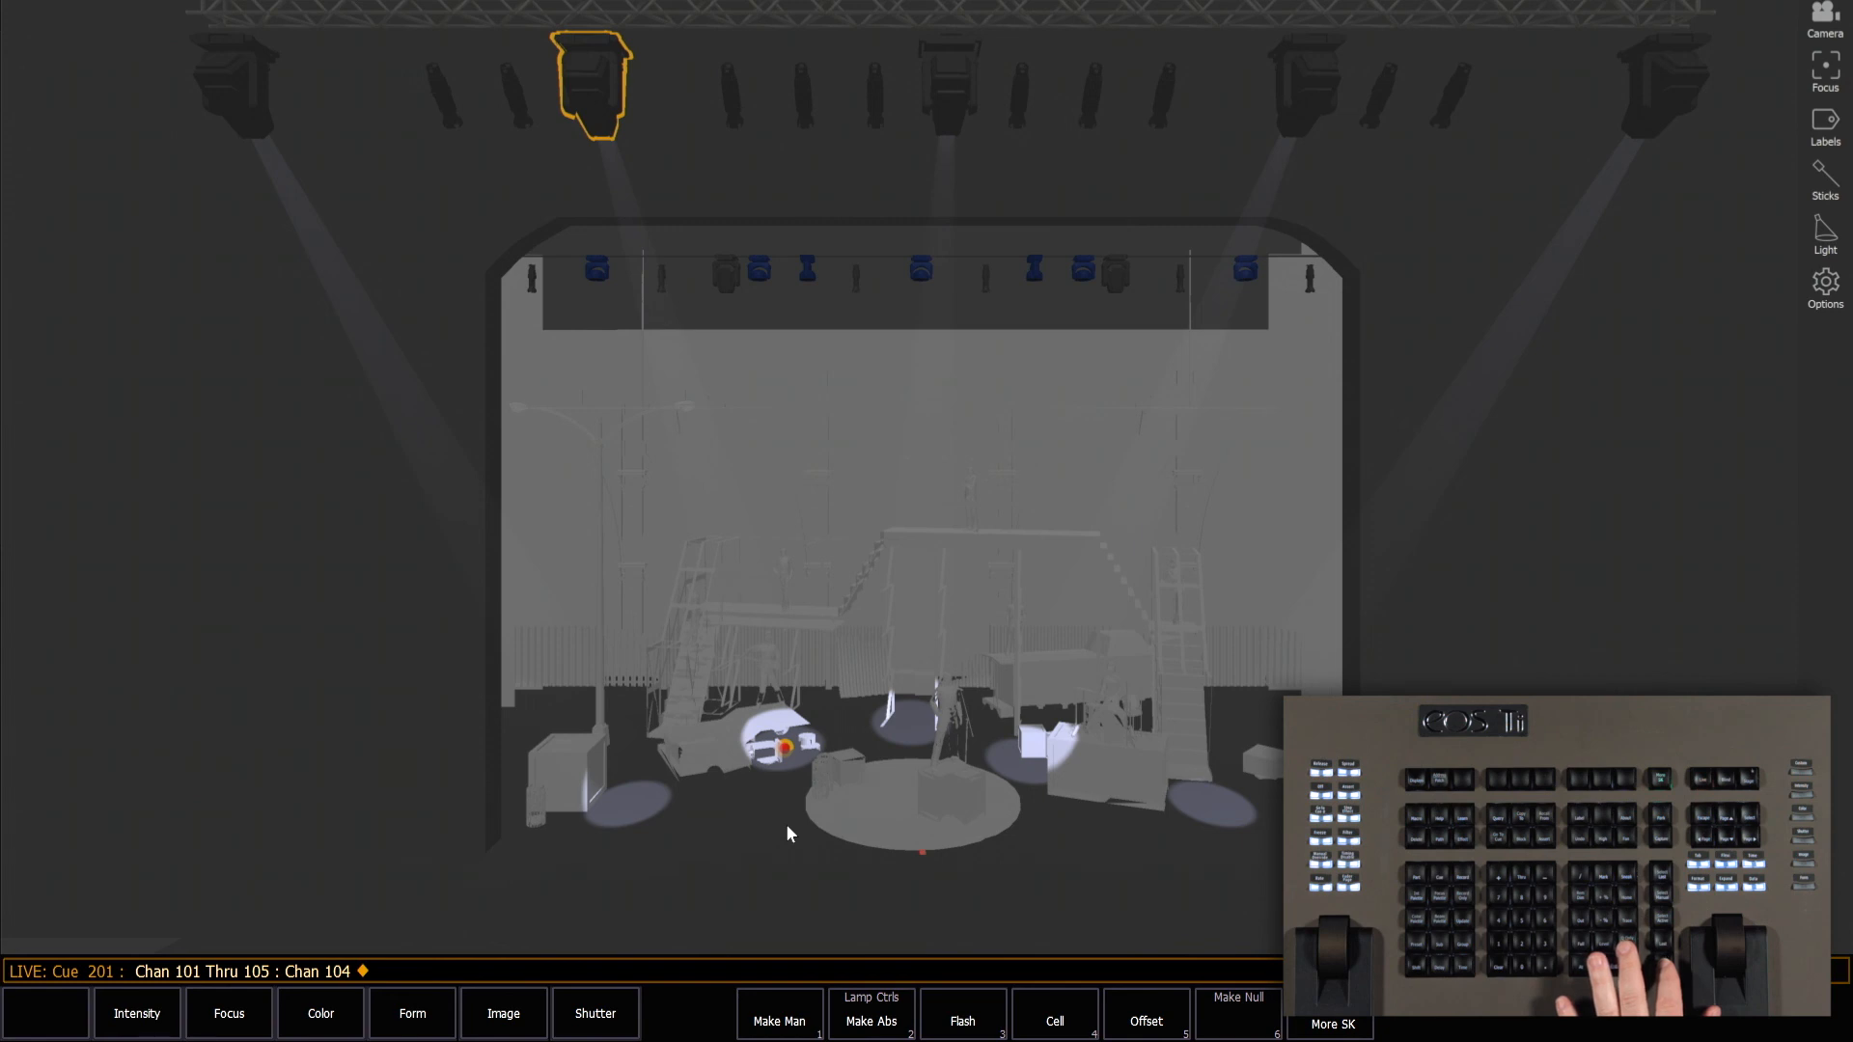
# Reselect channels 101 through 105 and shift all their beams slightly downstage together using the focus handle of channel 103.
pyautogui.hotkey('ctrl', 'Return')
pyautogui.press('Return')
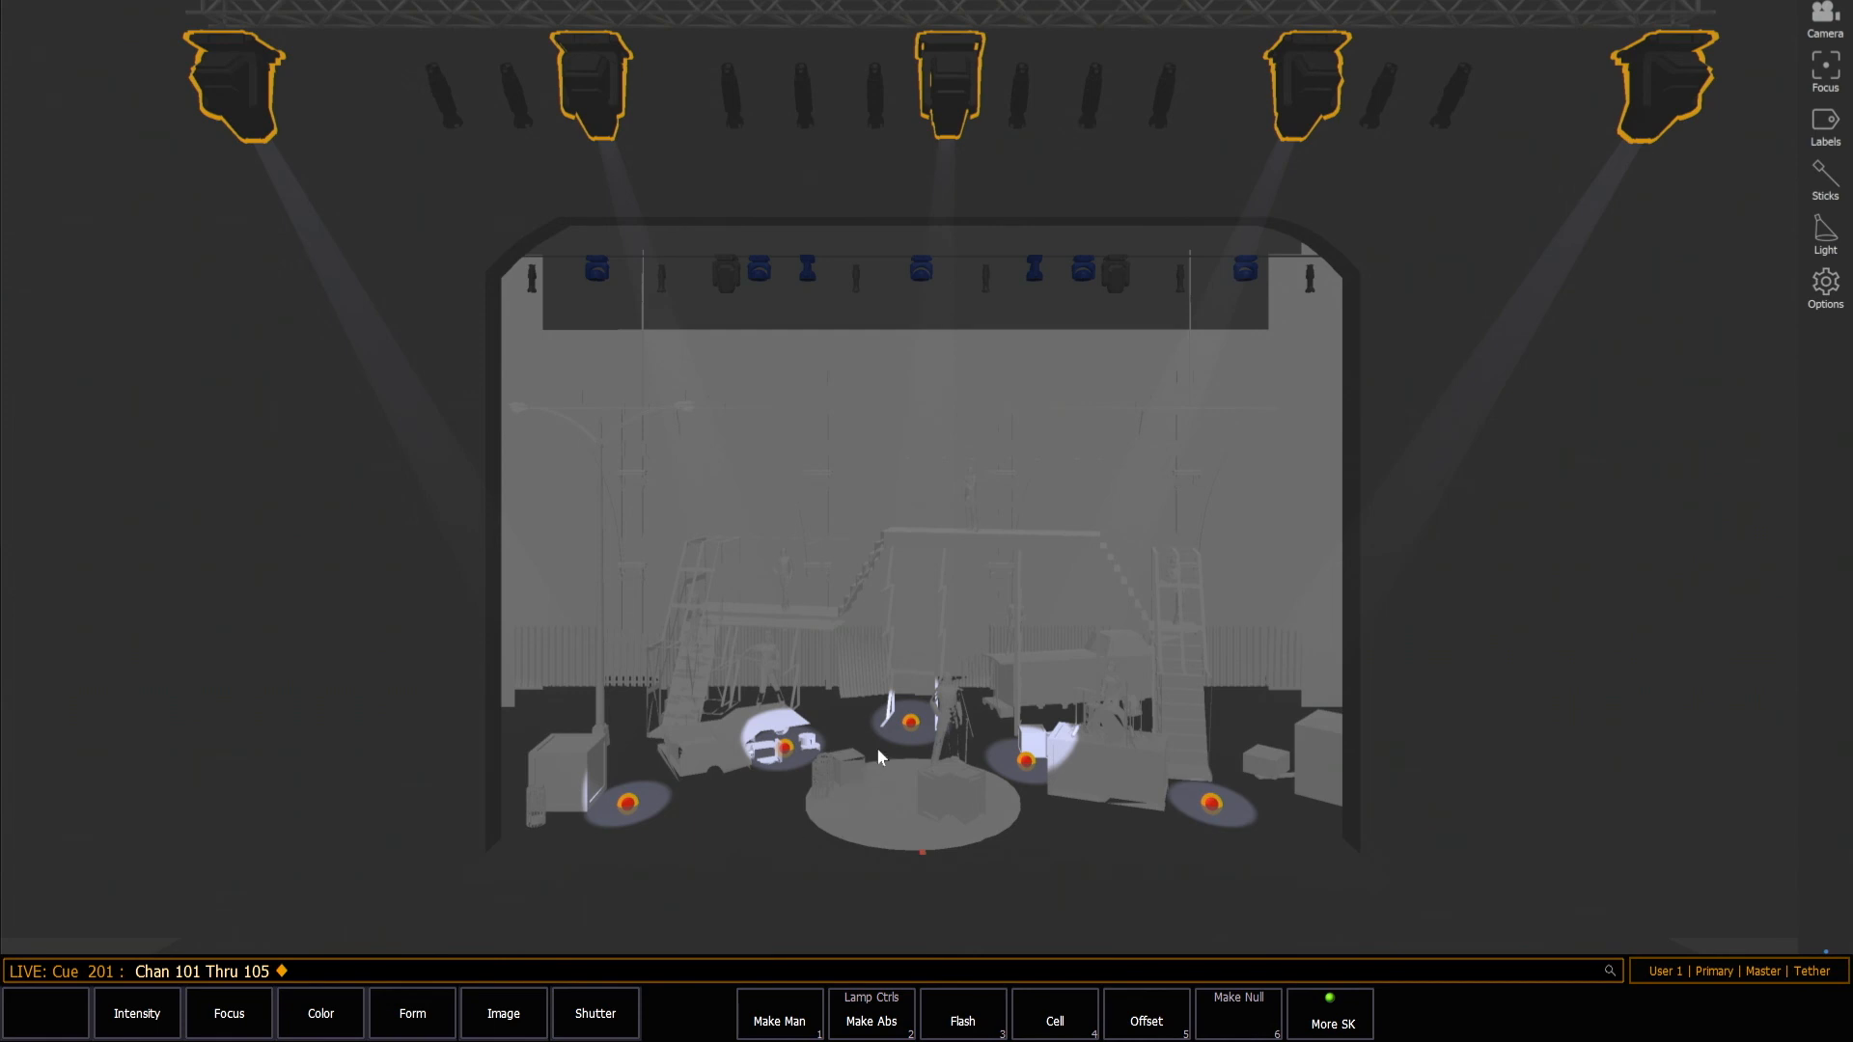
pyautogui.moveTo(911, 724)
pyautogui.mouseDown()
pyautogui.moveTo(902, 778)
pyautogui.moveTo(907, 746)
pyautogui.mouseUp()
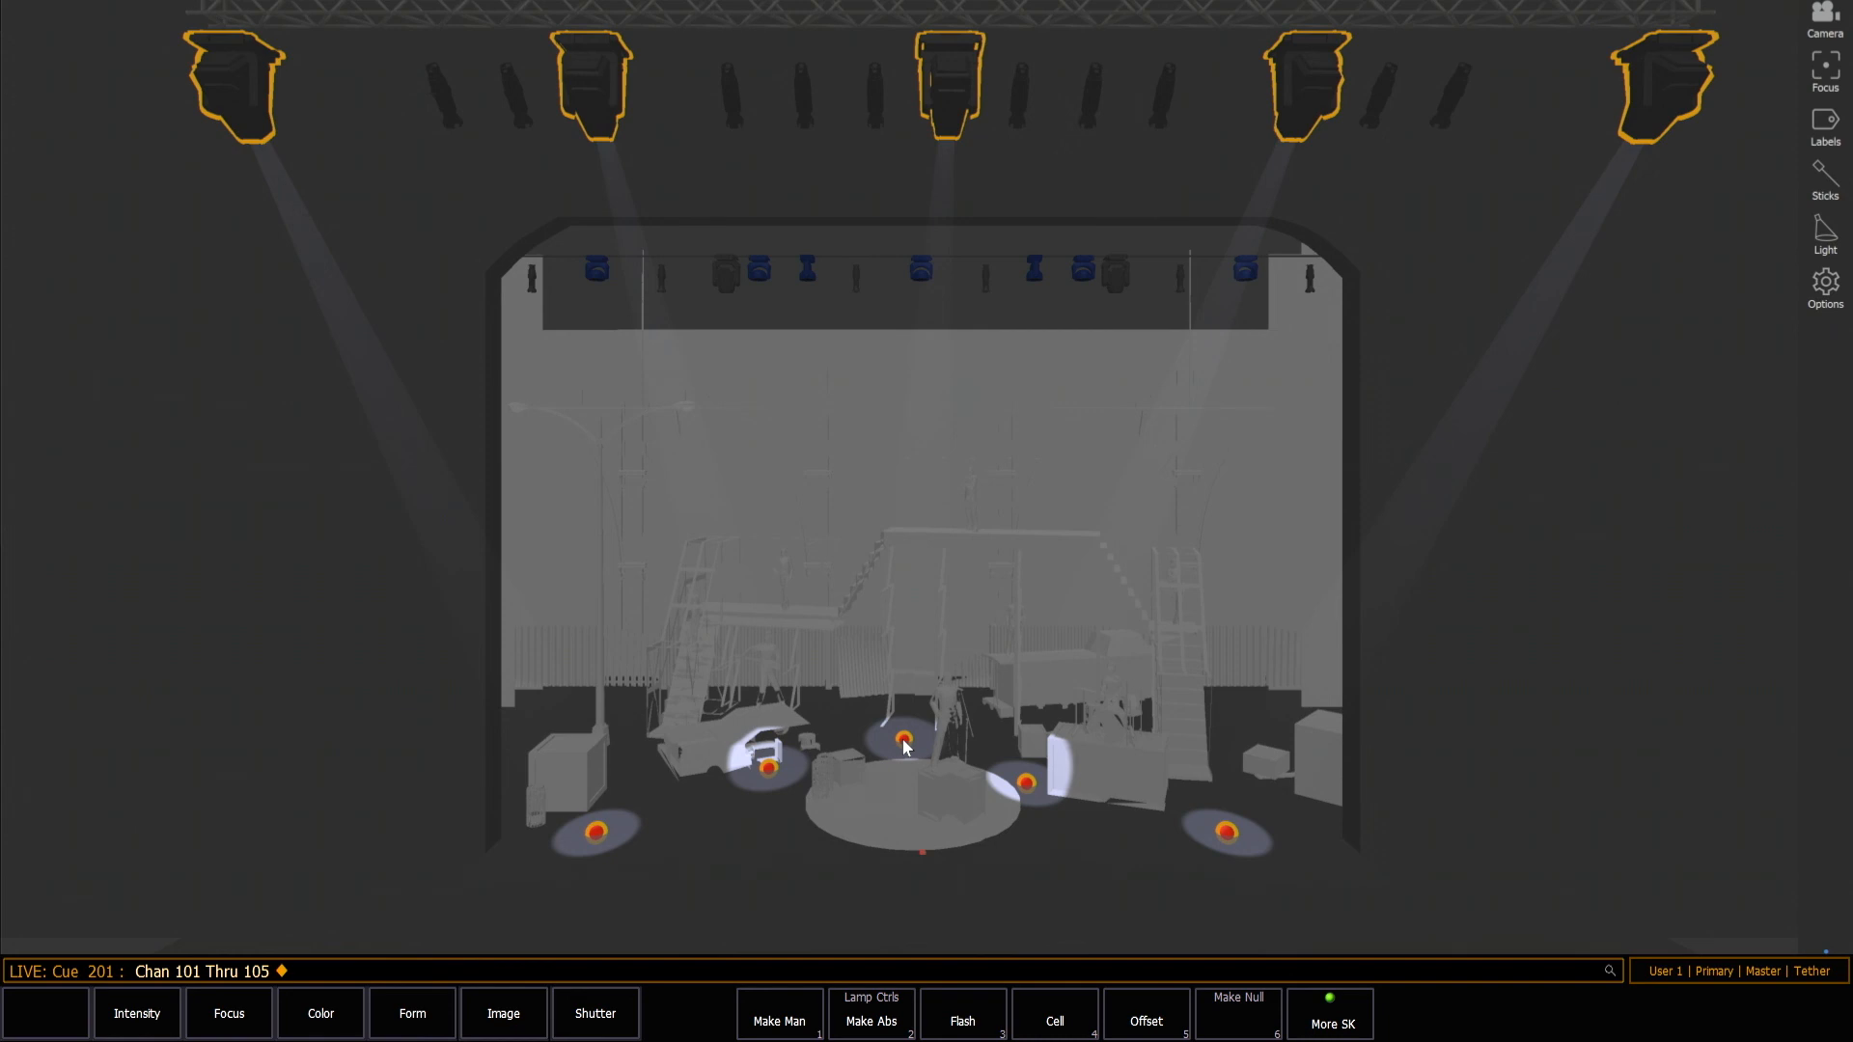
# Toggle the focus handle labels, turn off the focus handles for selected fixtures and close the label options.
pyautogui.click(1835, 124)
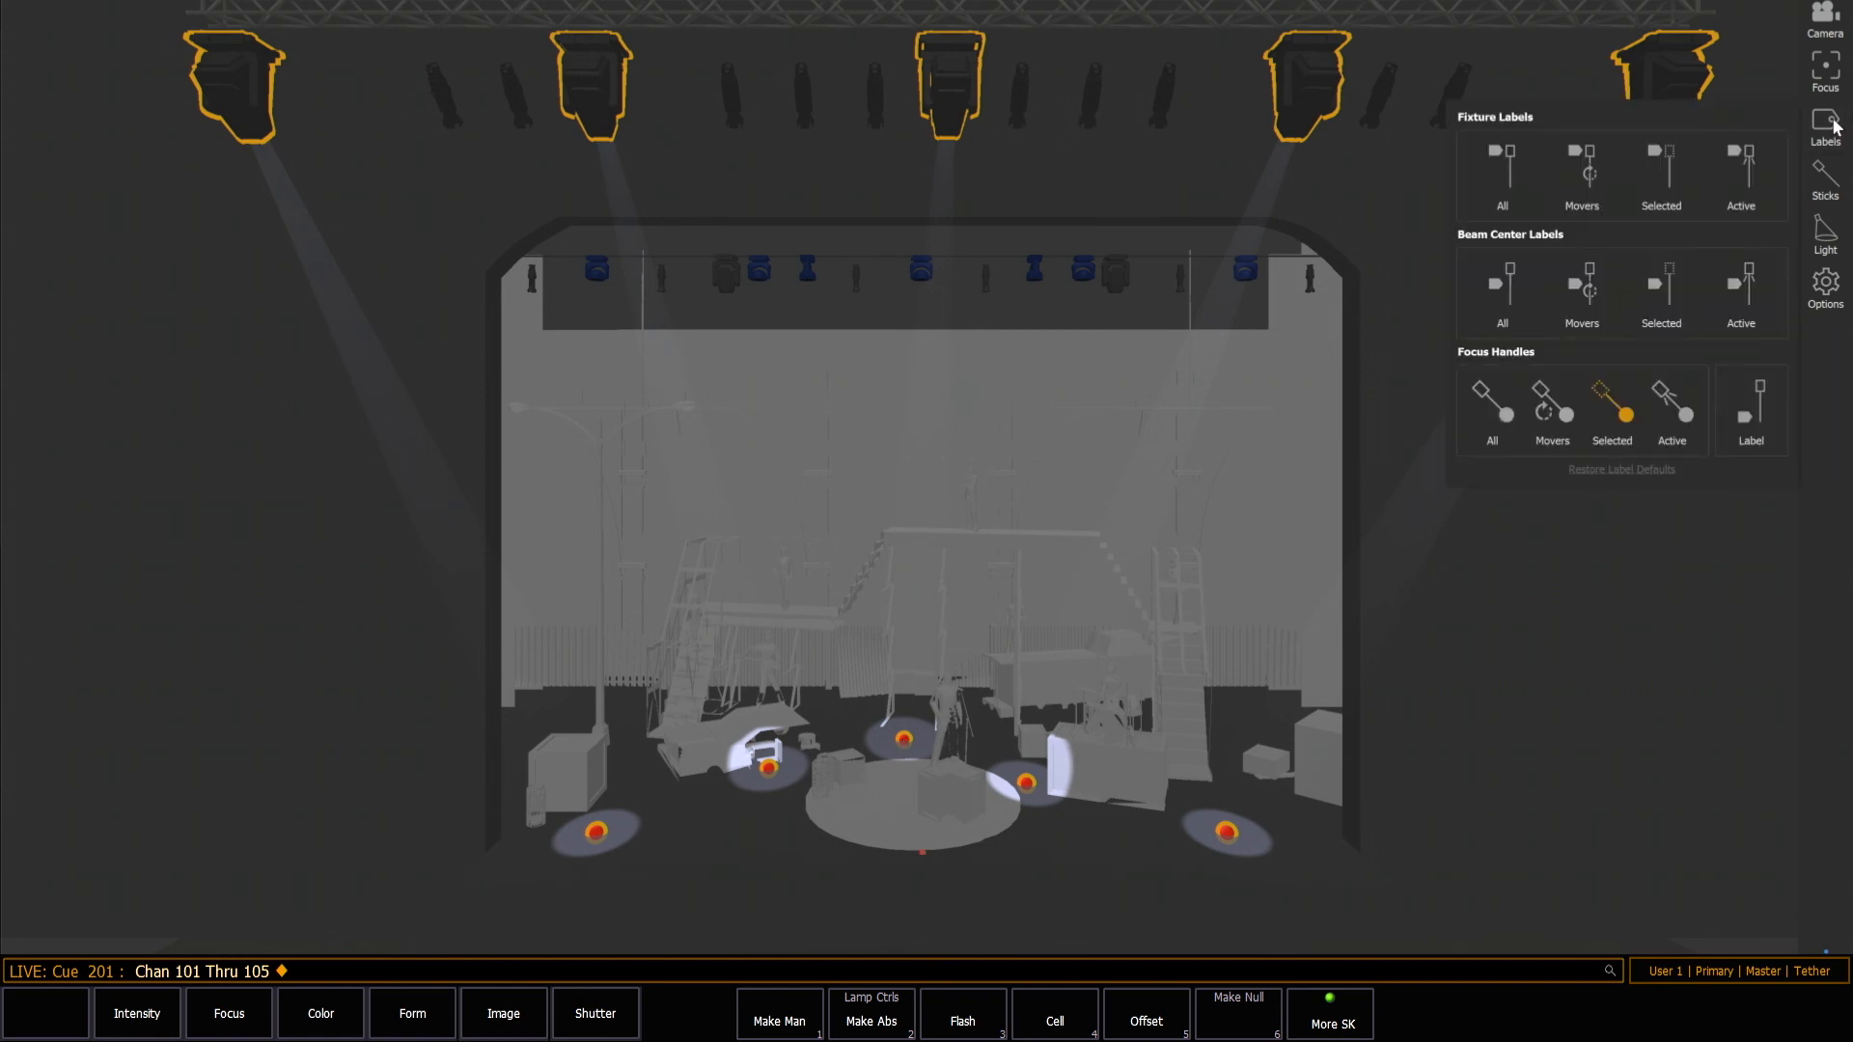
pyautogui.click(1747, 405)
pyautogui.click(1630, 416)
pyautogui.click(1661, 537)
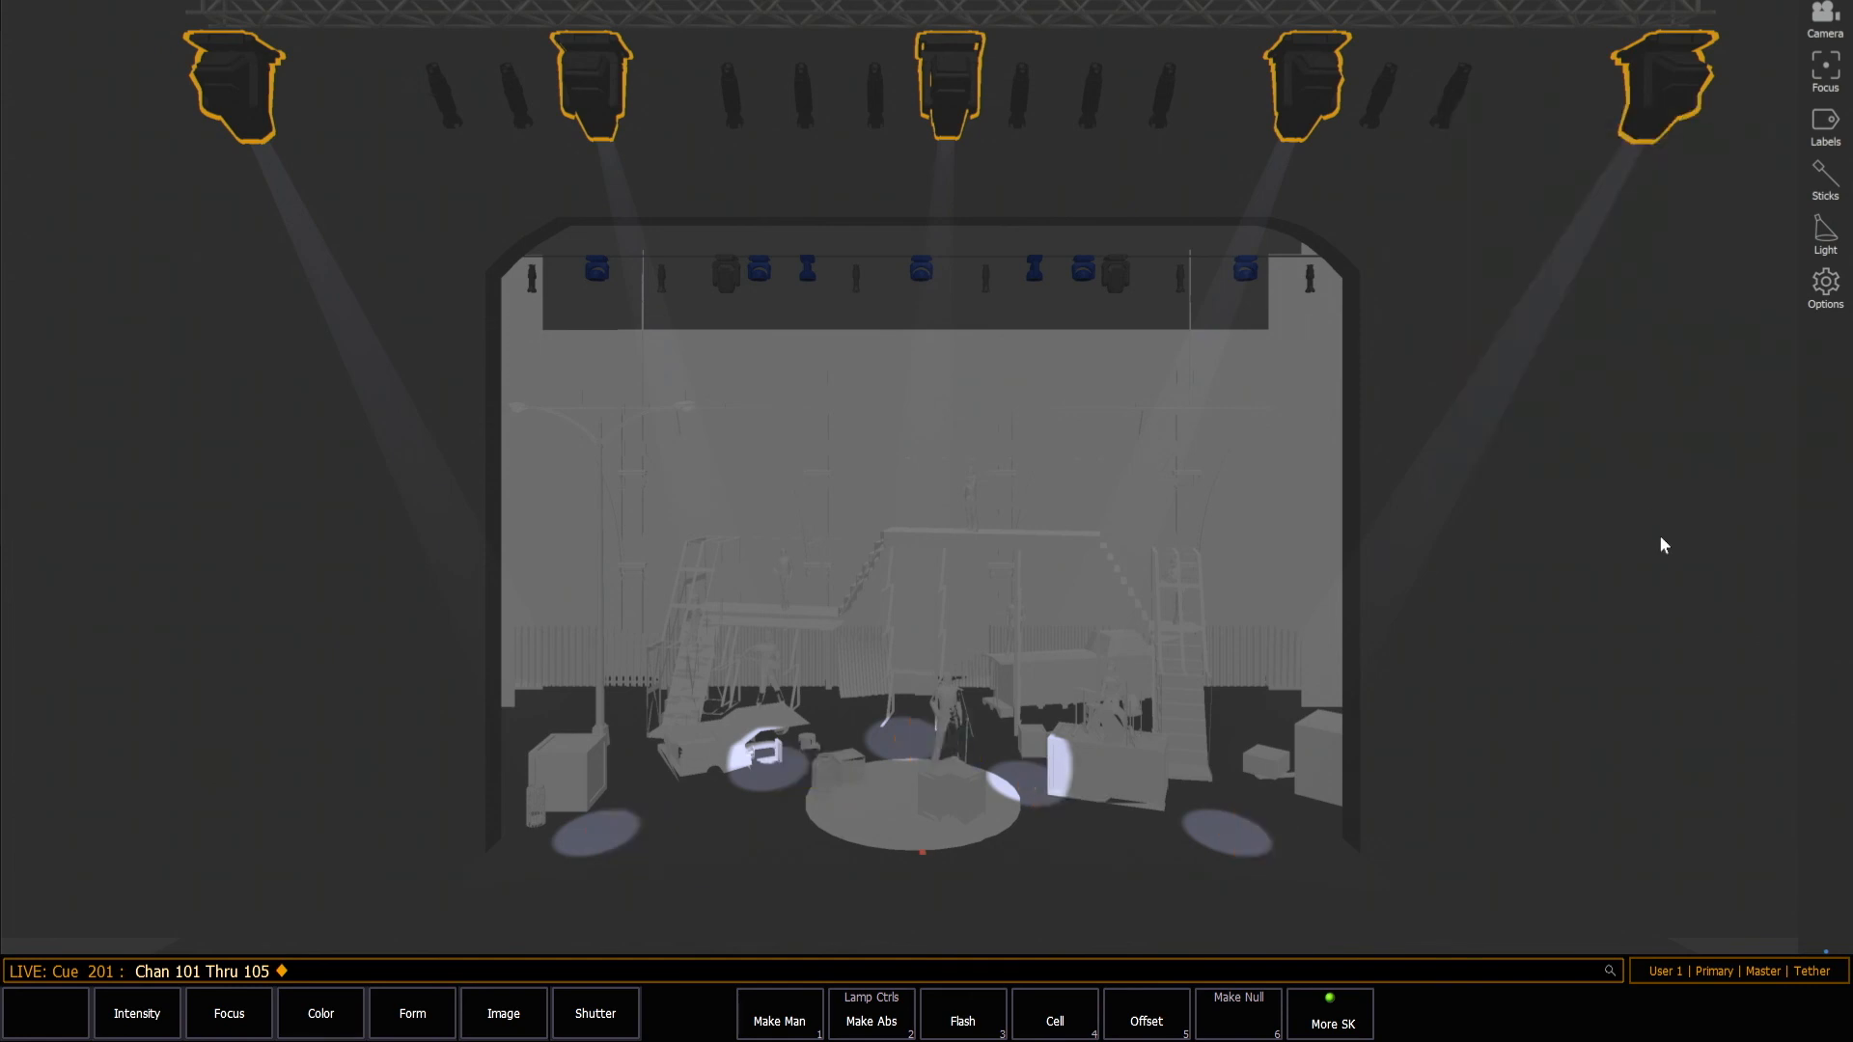